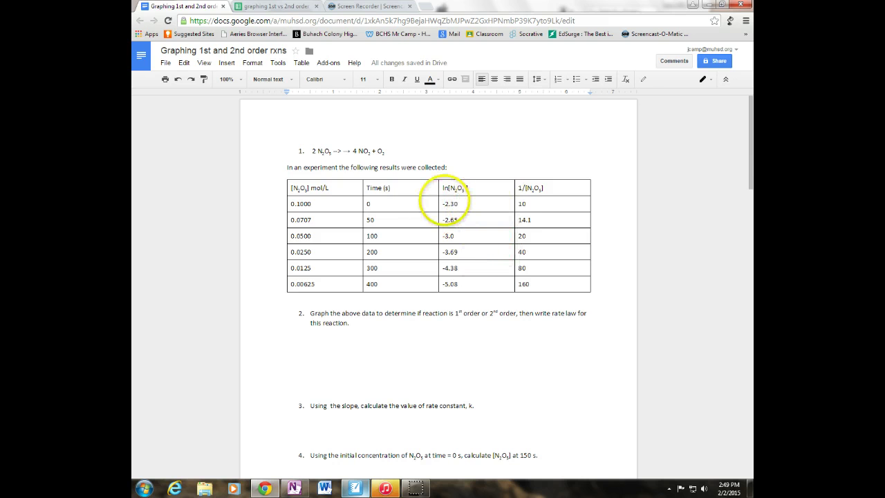
drag(443, 200, 456, 284)
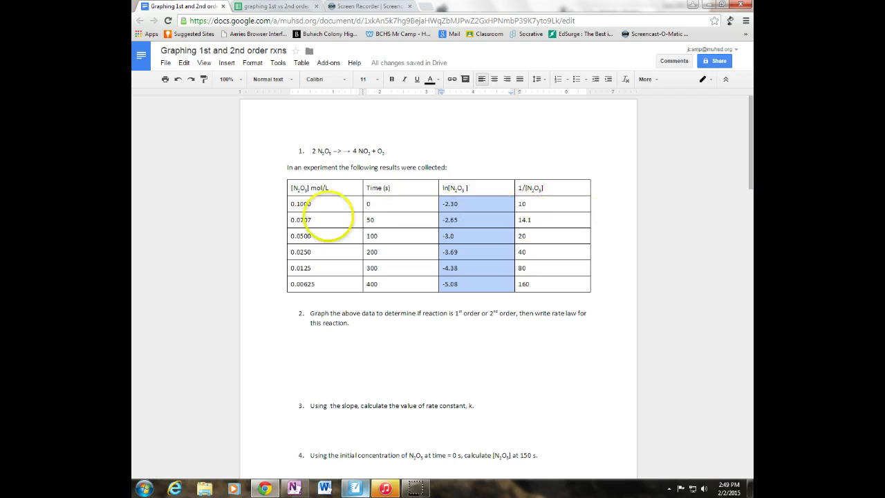
click(313, 203)
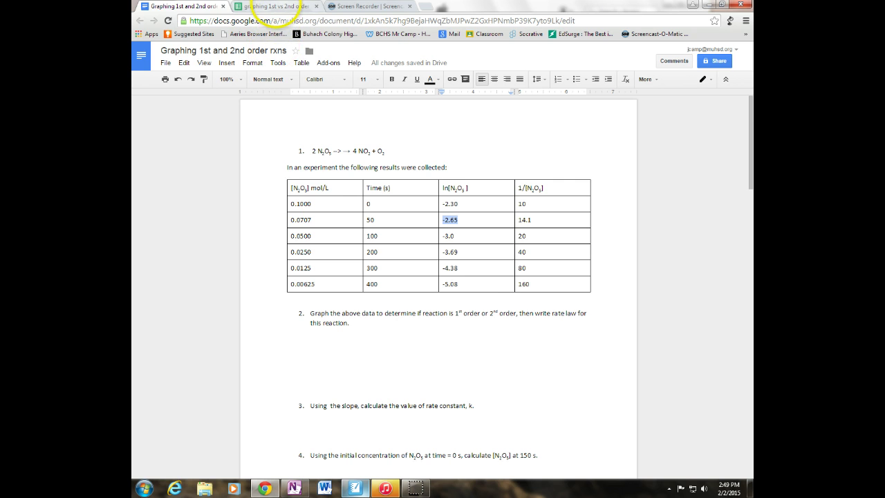
- Switch to the "graphing 1st vs 2nd order" spreadsheet and insert a scatter chart of the time and ln[N2O5] data in A2:B7
click(275, 7)
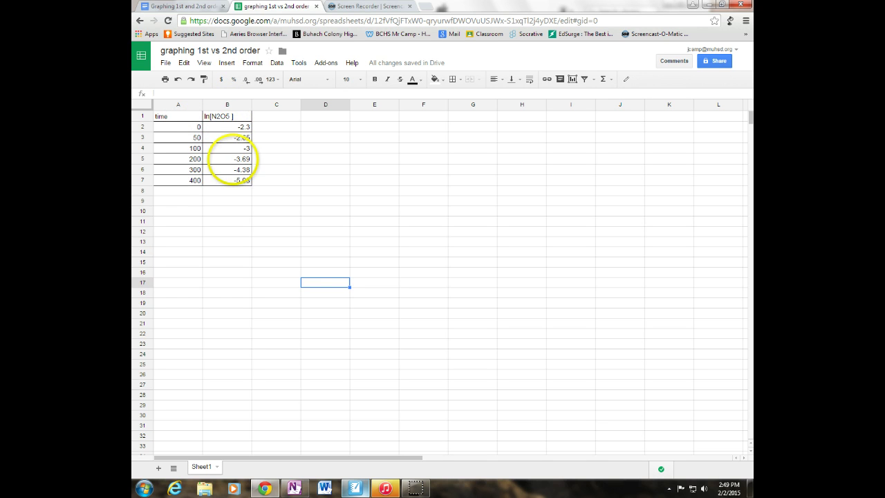
drag(178, 127, 231, 181)
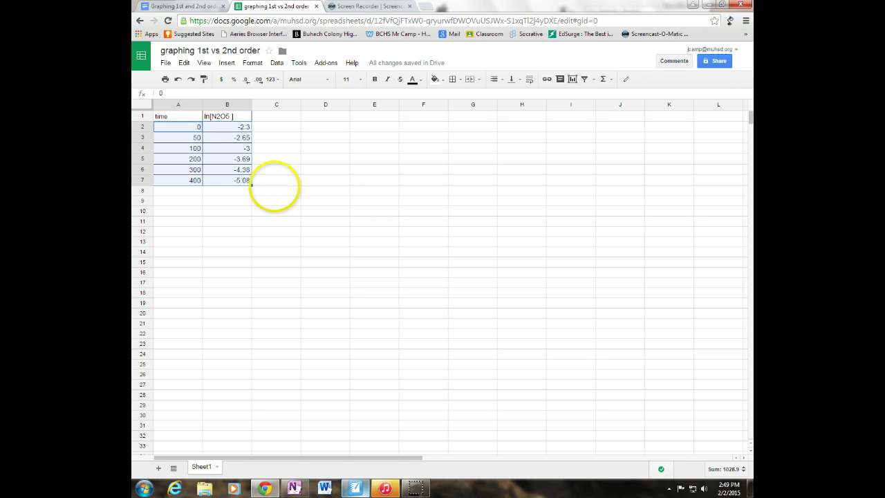
click(227, 63)
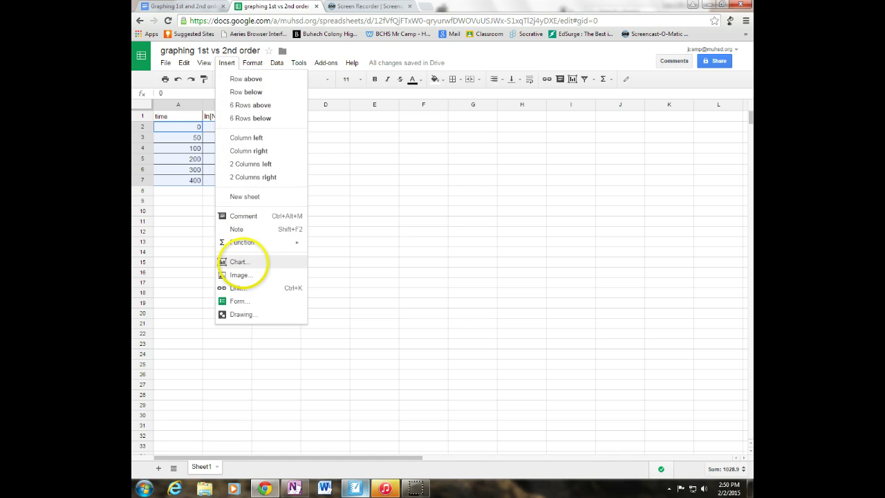
click(238, 261)
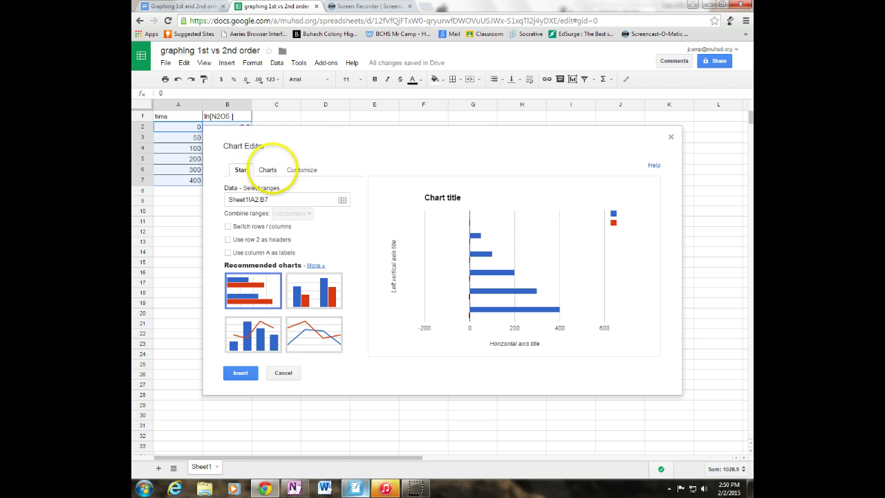
click(268, 168)
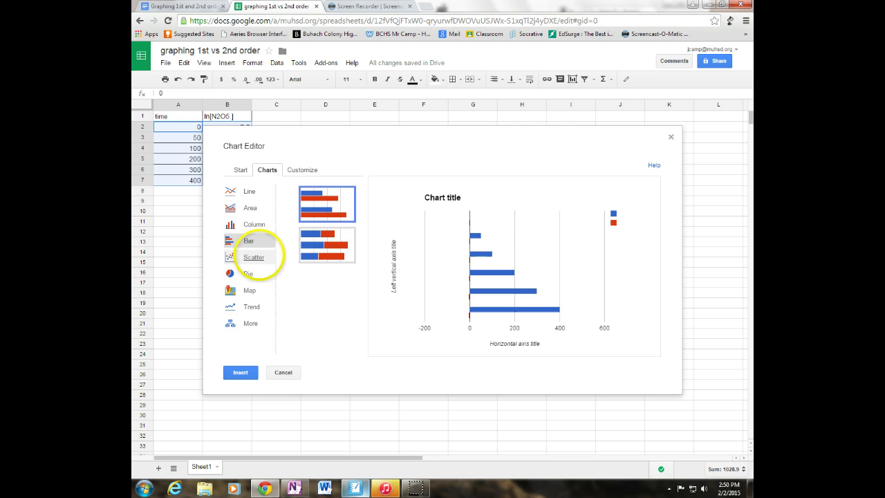
click(253, 258)
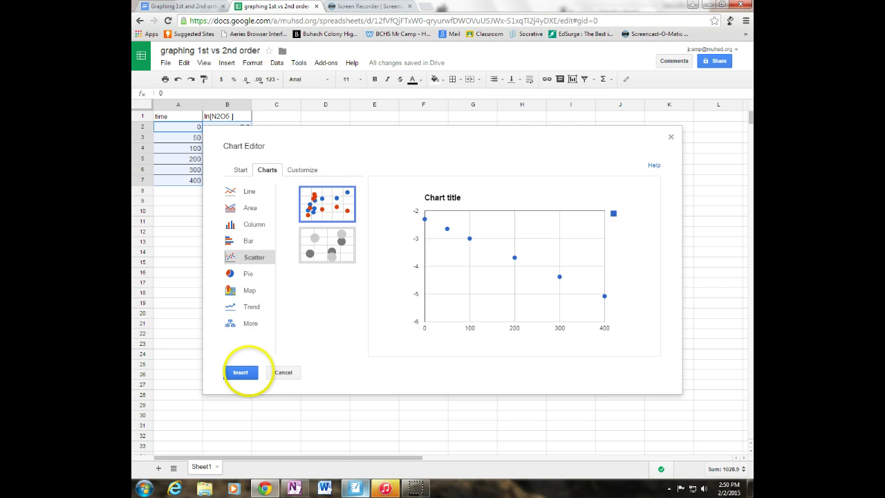
click(240, 373)
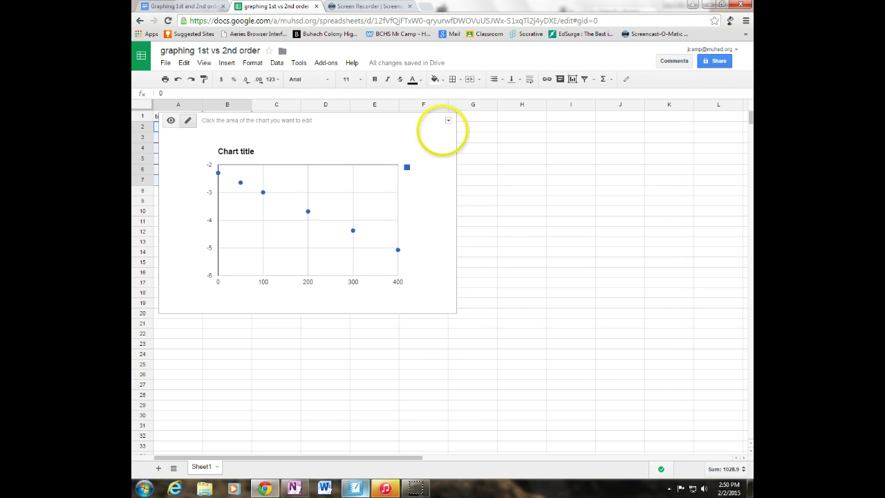
- Open the scatter chart's advanced settings and set the chart title to "ln[N2o5] vs time"
click(448, 120)
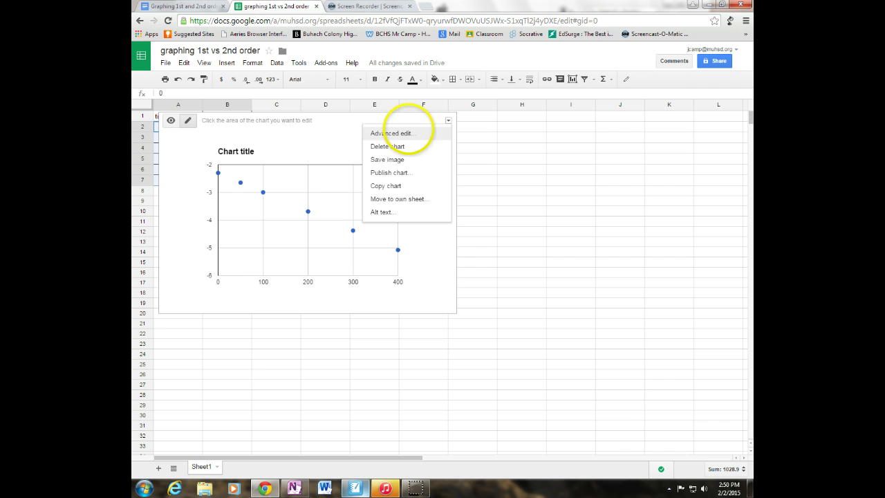
click(392, 133)
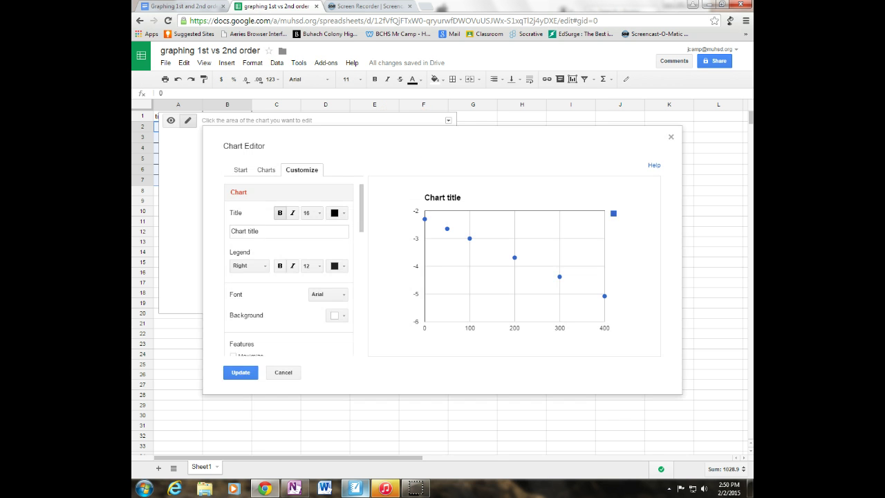
double_click(269, 232)
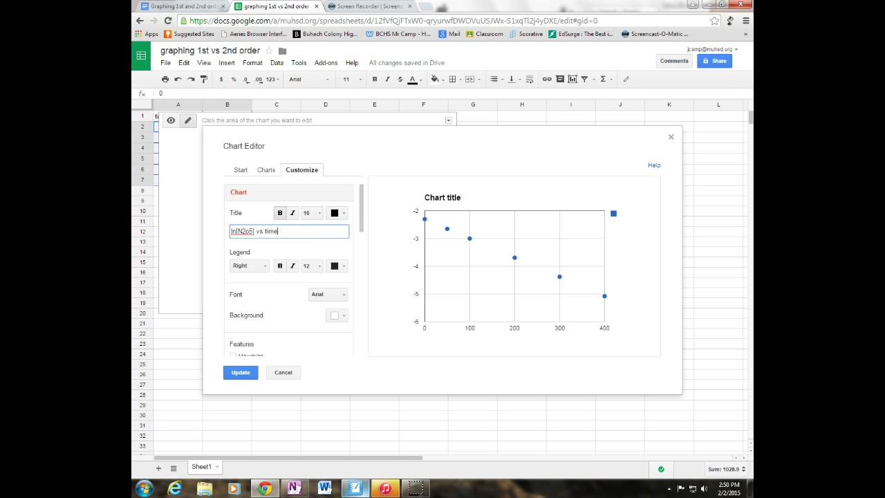
- Title the chart's horizontal axis "time (s)" and its left vertical axis "ln[N2O5]"
scroll(350, 318, down, 3)
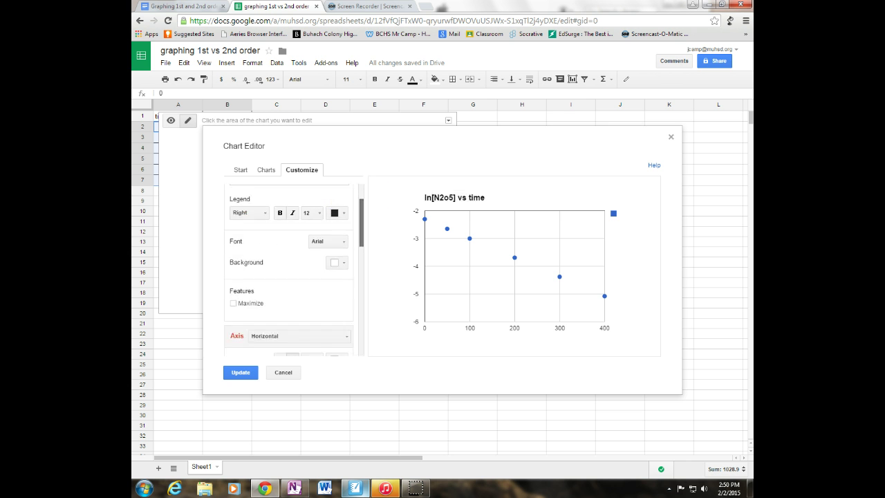
scroll(294, 270, down, 2)
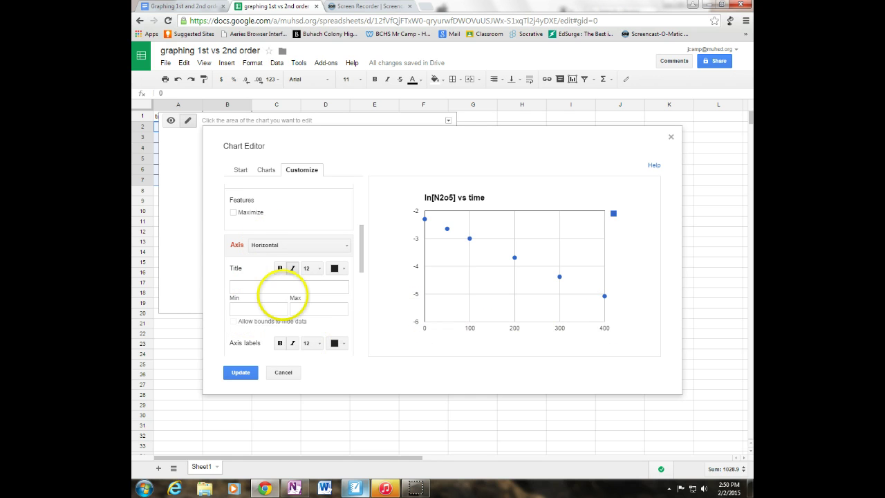
click(285, 286)
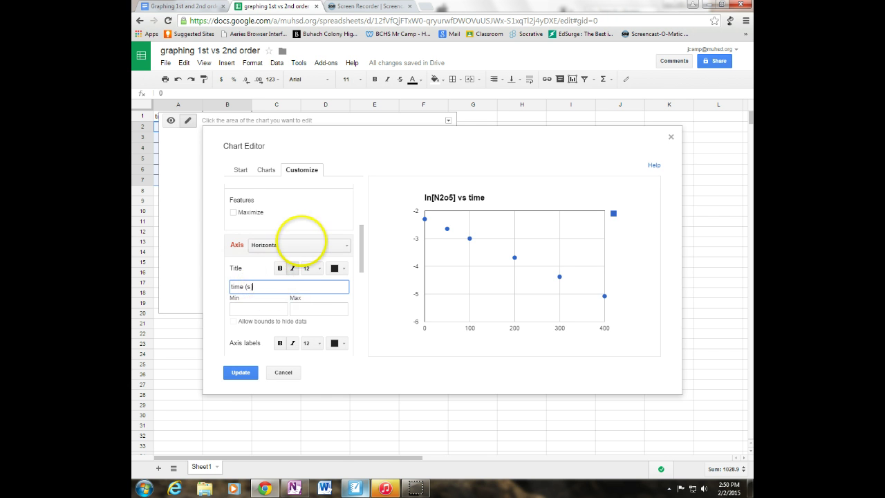
click(342, 245)
click(296, 274)
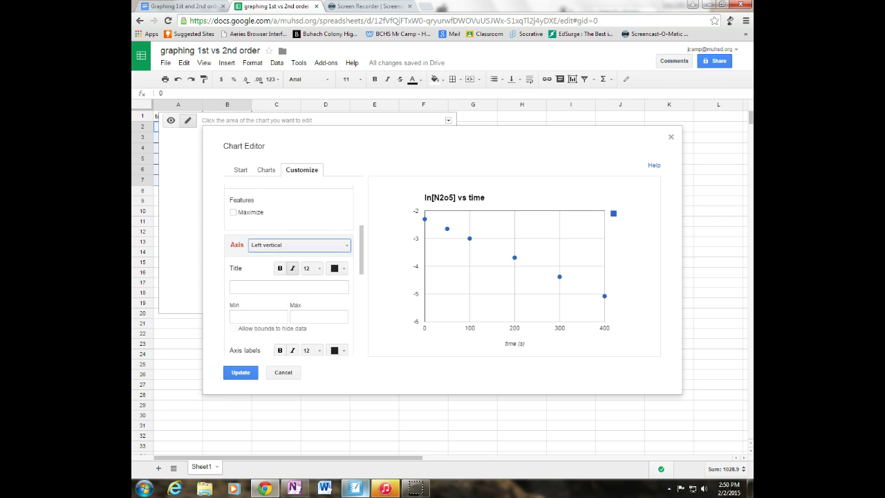
click(243, 287)
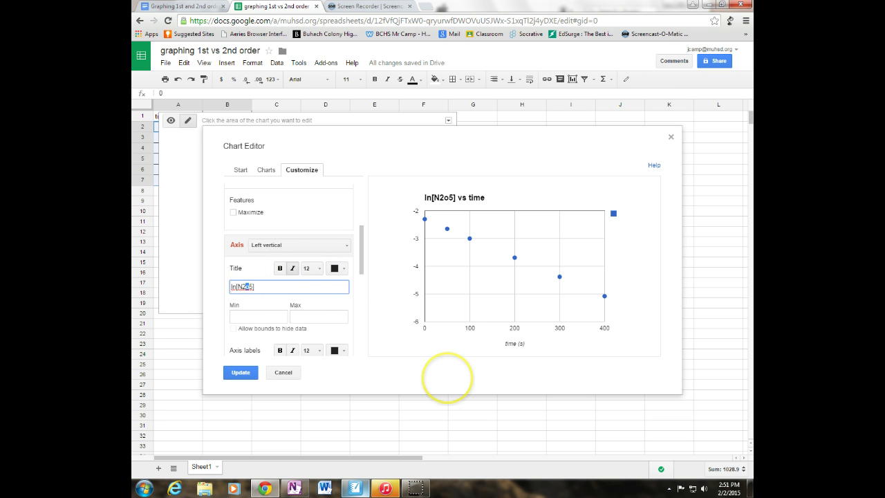
click(236, 286)
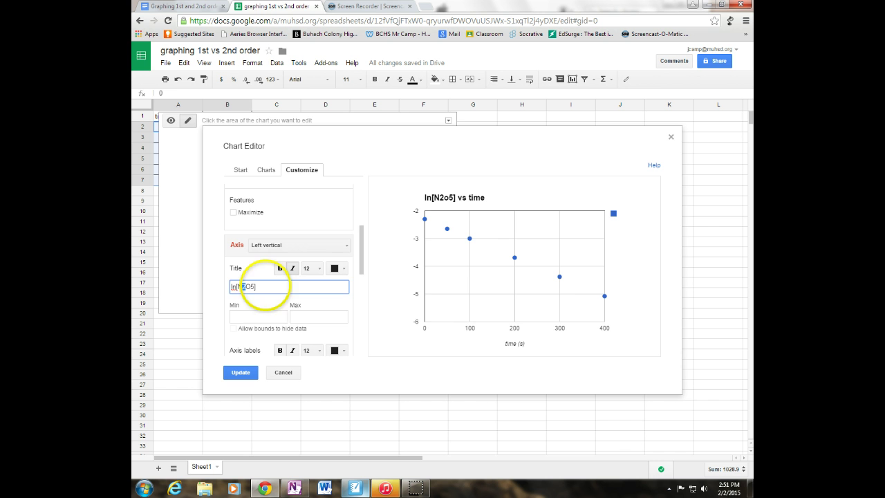
- Add a linear trendline to the data series and update the chart
drag(361, 249, 360, 342)
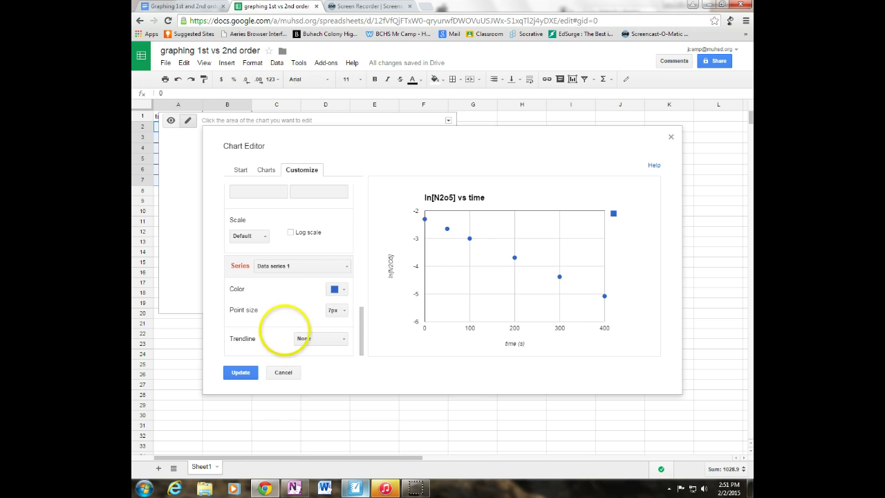
click(320, 338)
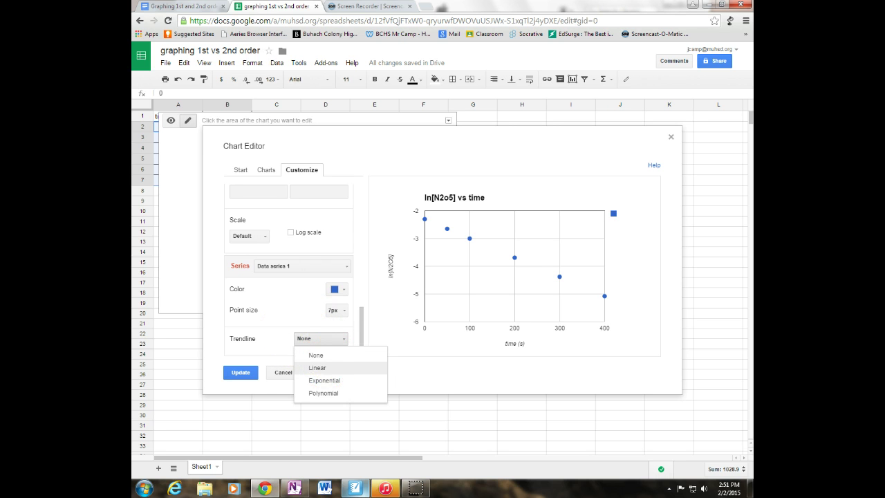
click(317, 367)
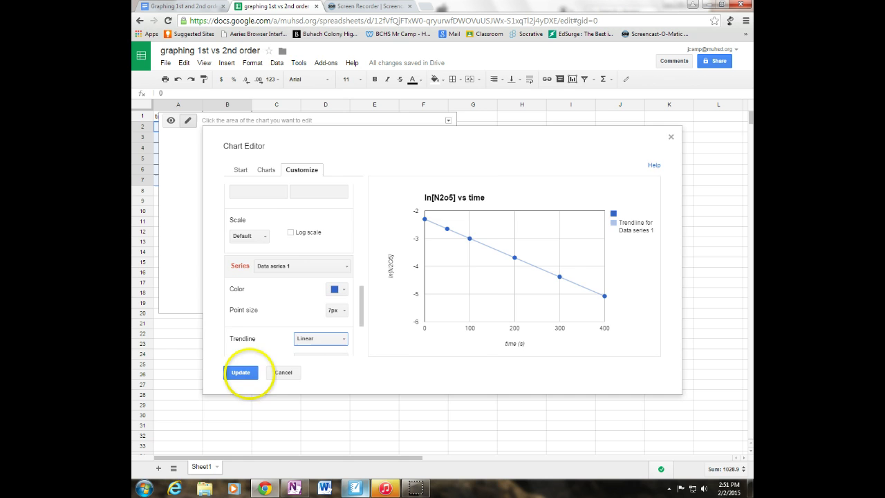
click(242, 373)
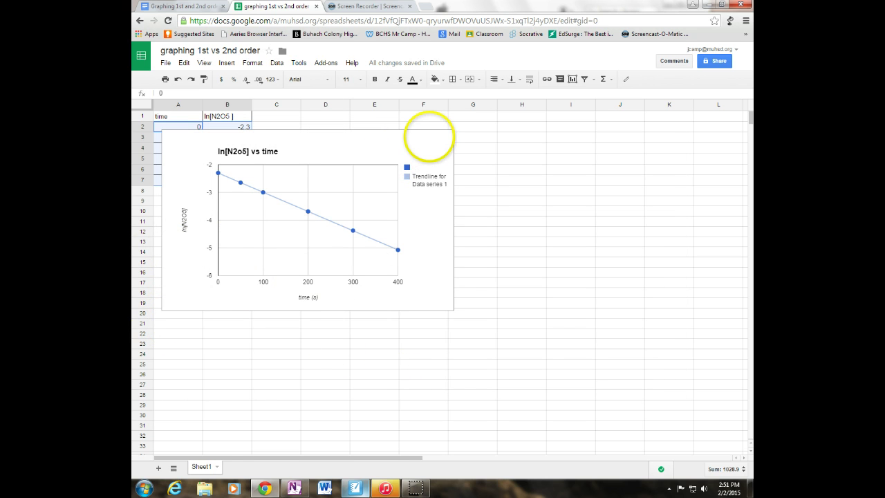
- Copy the ln[N2o5] vs time chart from the spreadsheet
click(442, 138)
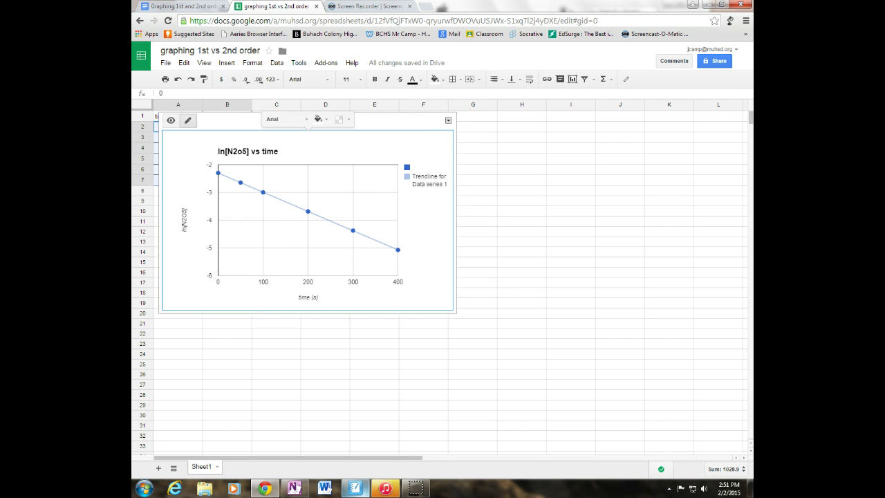
click(448, 120)
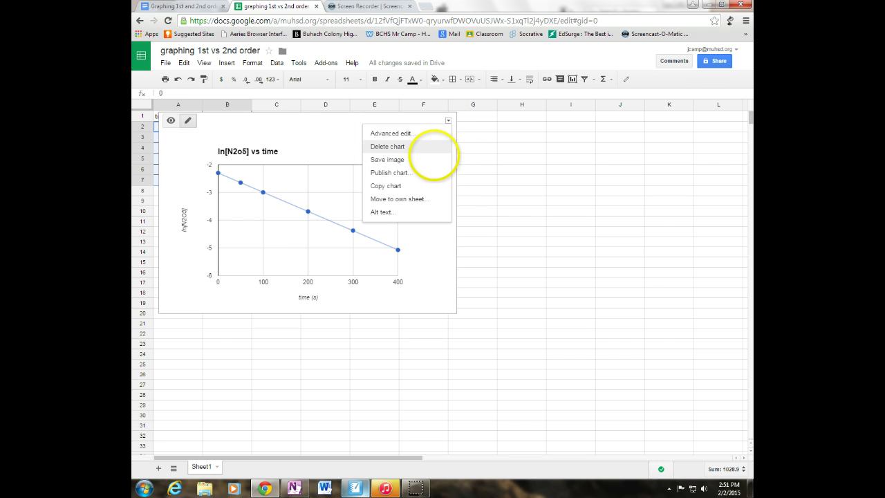
click(385, 186)
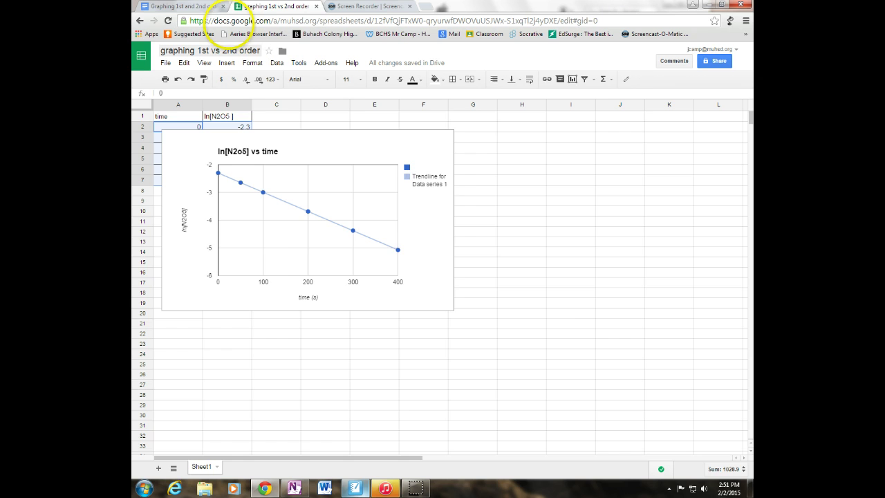
- Paste the copied chart into the "Graphing 1st and 2nd order rxns" document, on the empty line below question 2
click(201, 7)
click(288, 339)
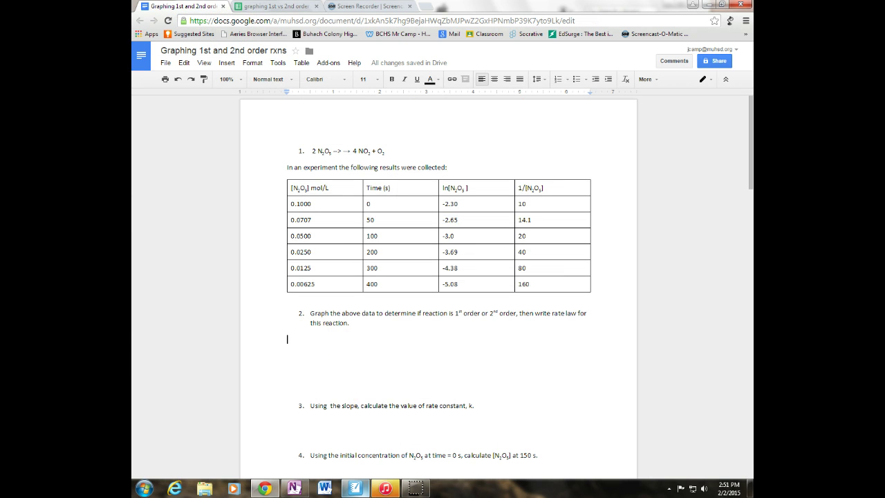
right_click(288, 339)
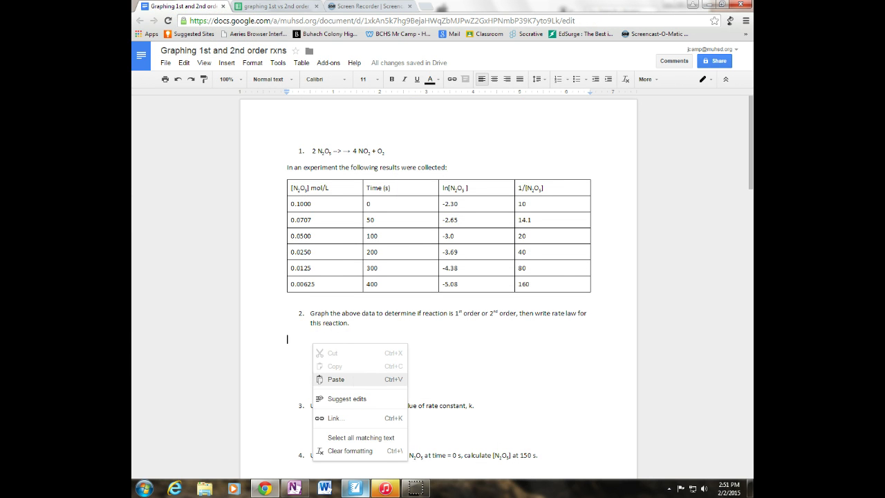
click(315, 375)
click(365, 300)
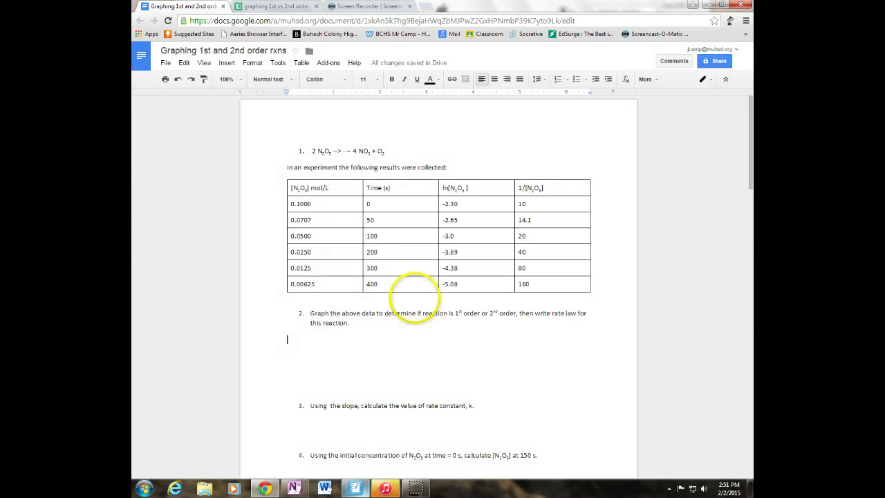
key(ctrl+v)
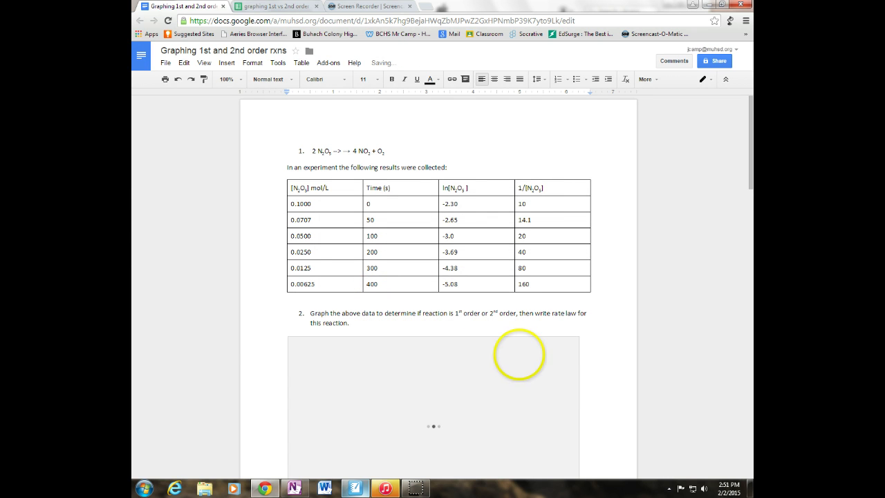
scroll(588, 374, down, 2)
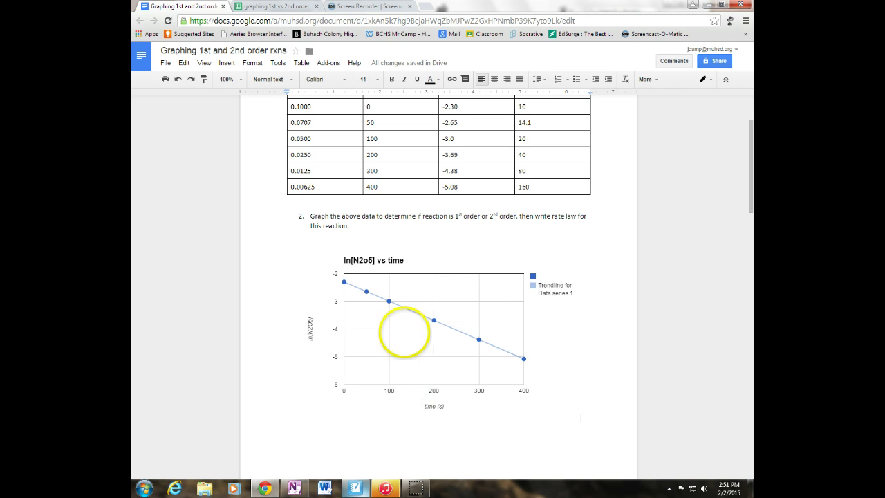
scroll(461, 284, up, 1)
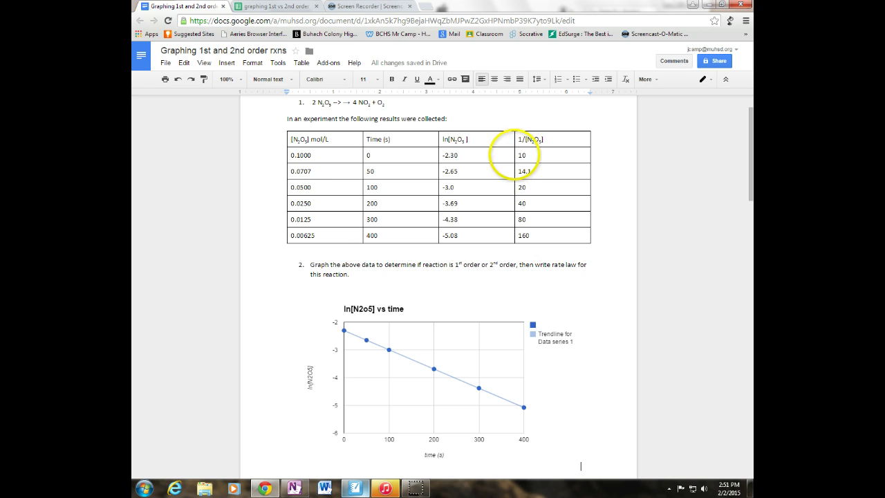
- Select the 1/[N2O5] values in the document's results table and delete the ln[N2o5] vs time chart from the spreadsheet
drag(532, 155, 533, 235)
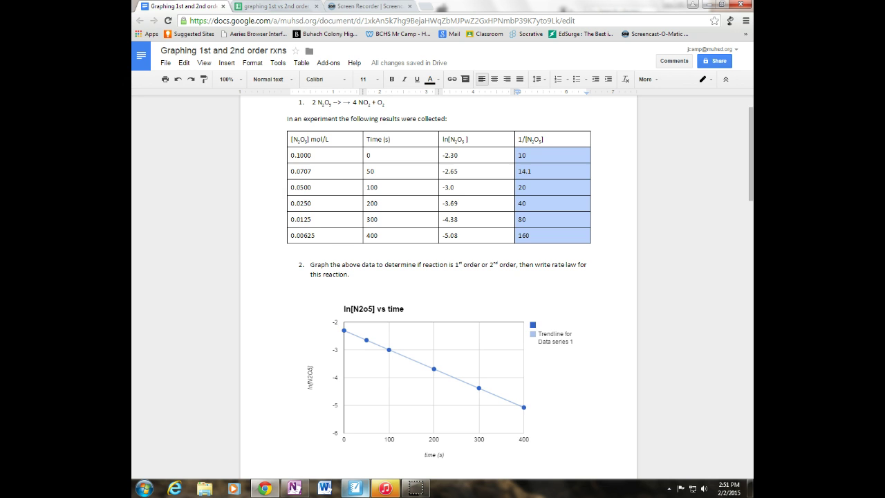
click(299, 6)
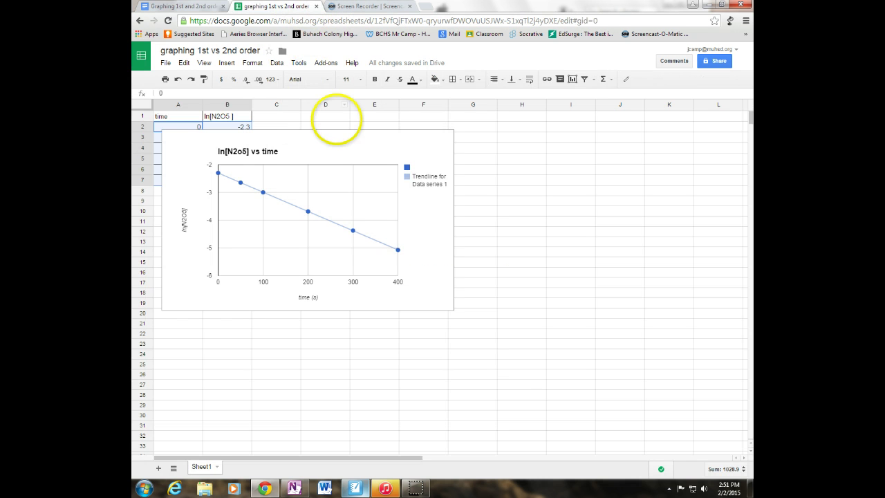
click(448, 121)
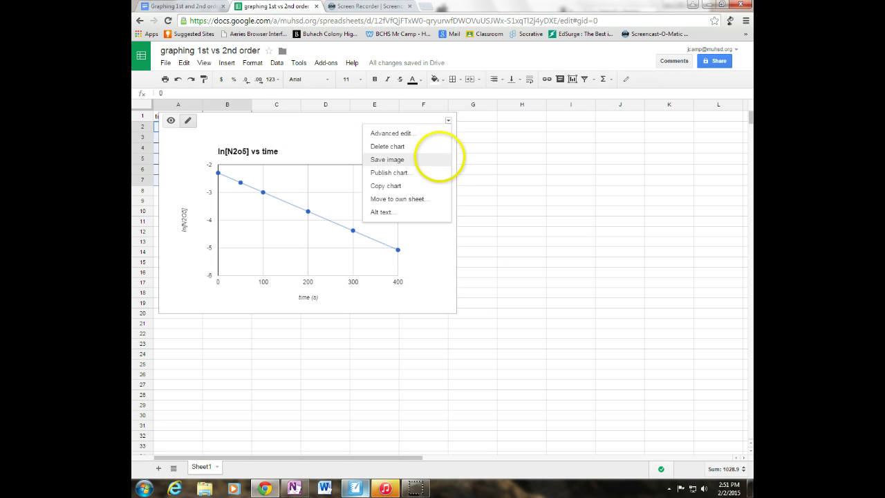
click(446, 146)
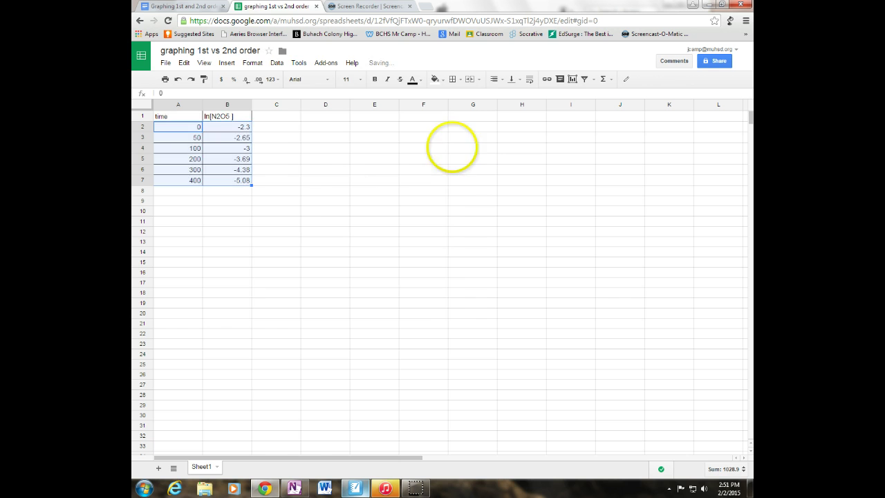
- Paste the copied 1/[N2O5] values over the ln[N2O5] values in column B, starting at B2
click(259, 148)
drag(228, 126, 227, 180)
key(ctrl+v)
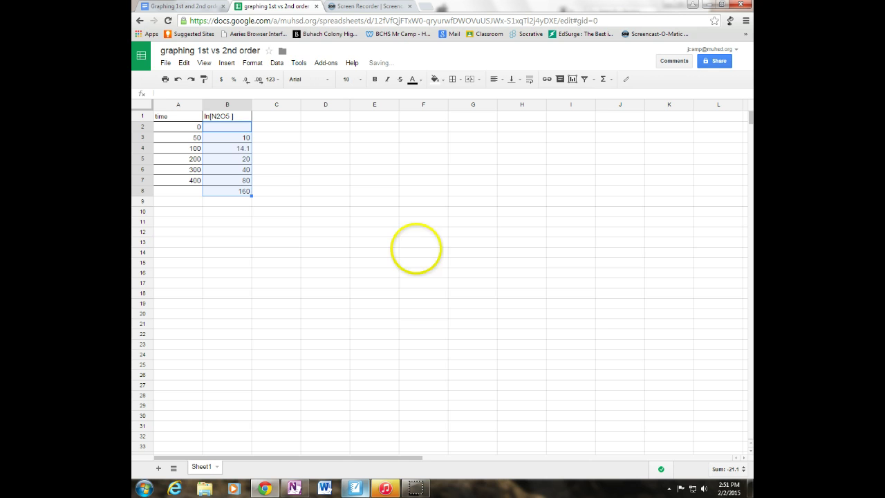
- Shift the pasted values up one row so 10 sits beside time 0, and rename the column B header 1/[N2O5]
click(227, 138)
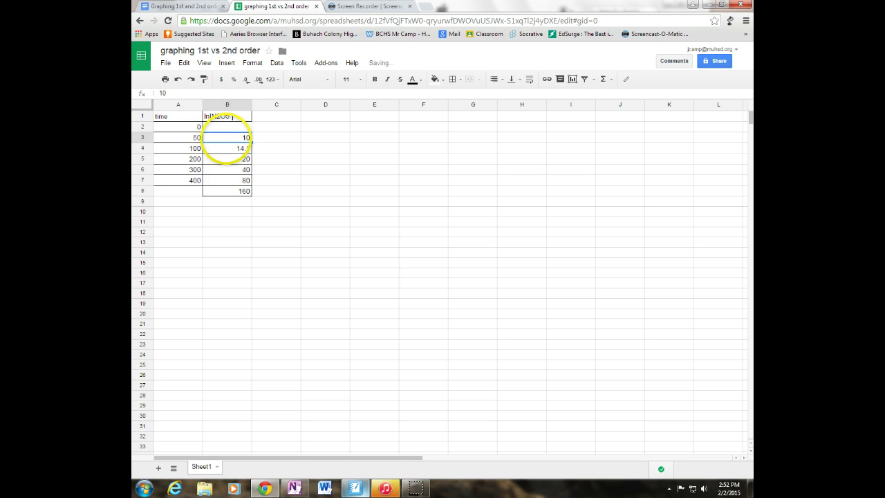
mouse_move(228, 138)
mouse_down()
mouse_move(228, 170)
mouse_move(228, 126)
mouse_up()
key(ctrl+c)
click(228, 127)
key(ctrl+v)
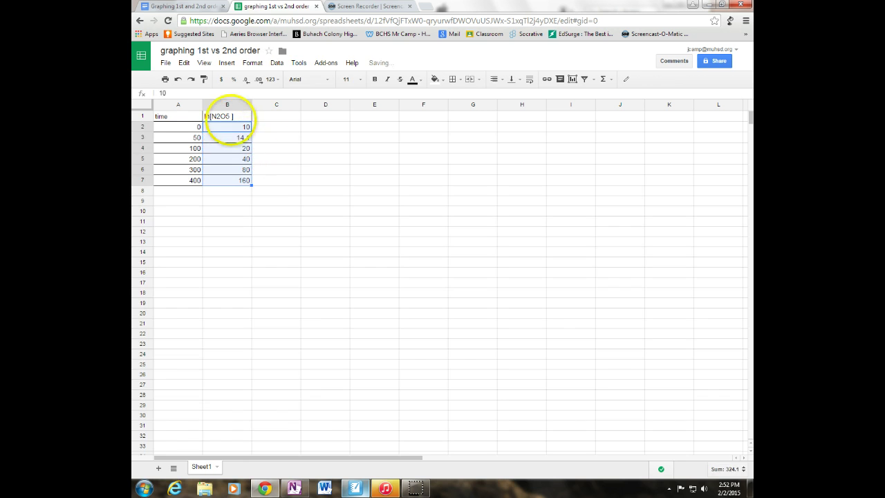
click(228, 116)
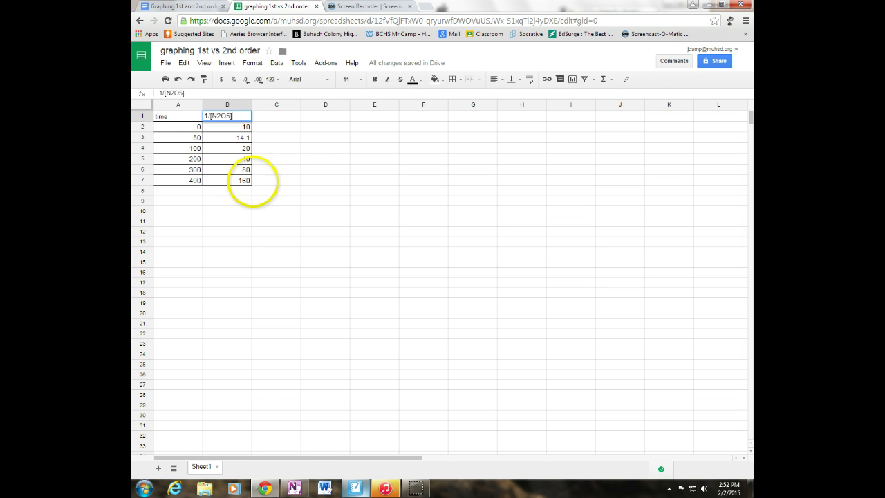
click(260, 179)
- Insert a scatter chart of the time and 1/[N2O5] values in A2:B7
click(178, 125)
drag(179, 127, 228, 180)
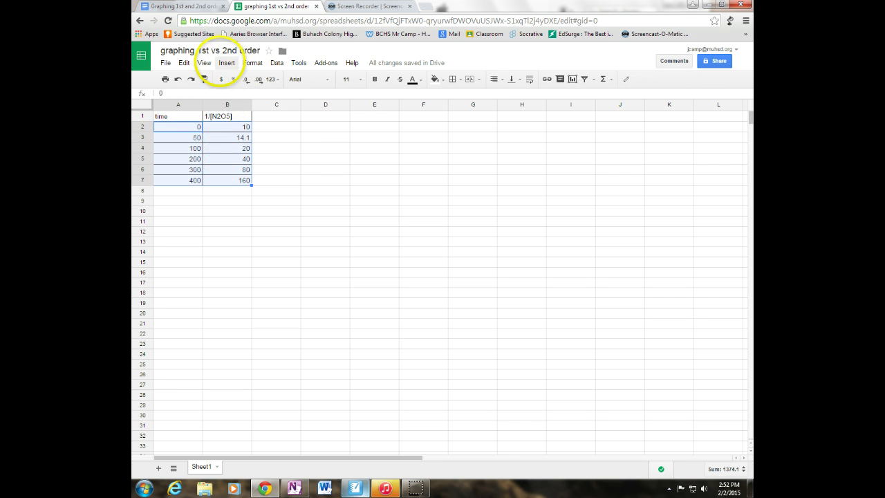
click(227, 63)
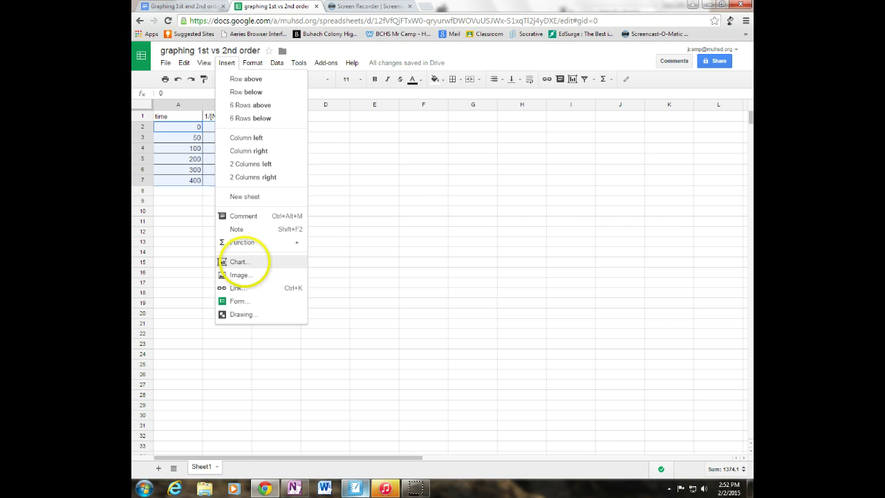
click(235, 261)
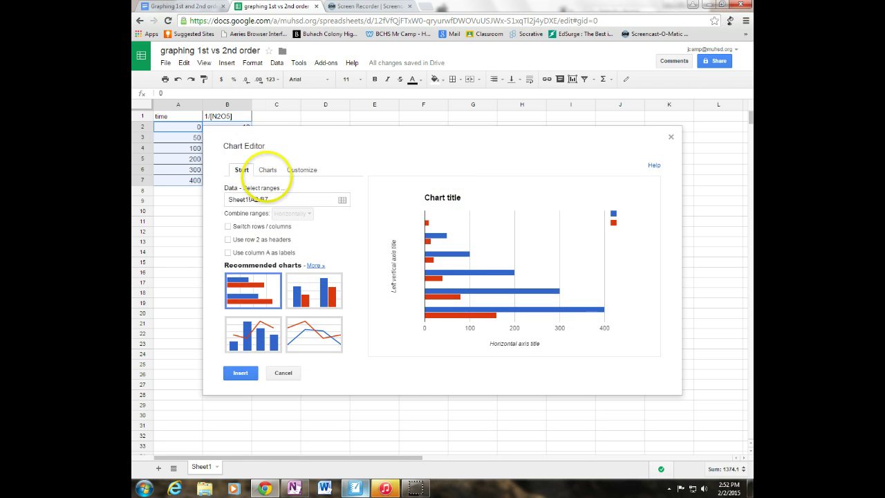
click(267, 170)
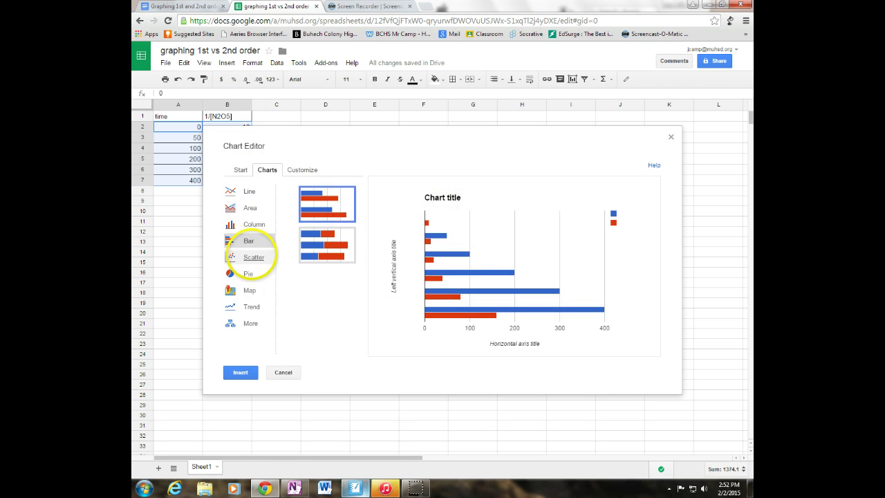
click(262, 256)
click(327, 214)
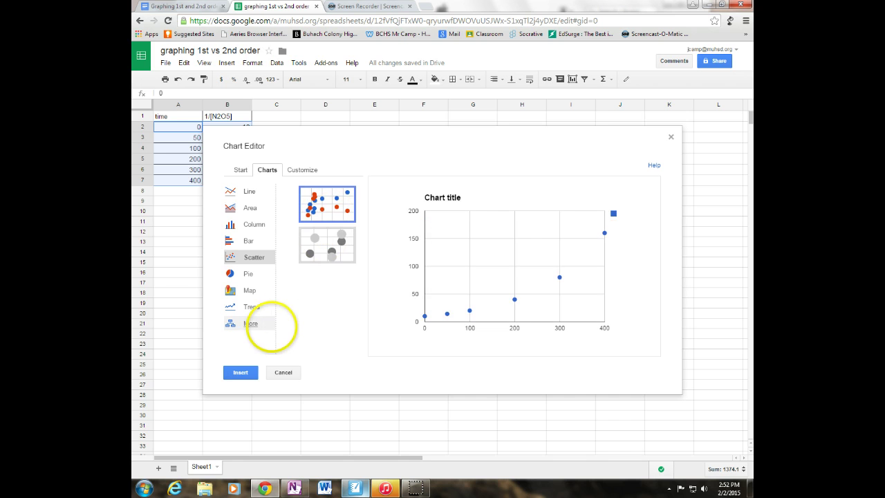
click(241, 373)
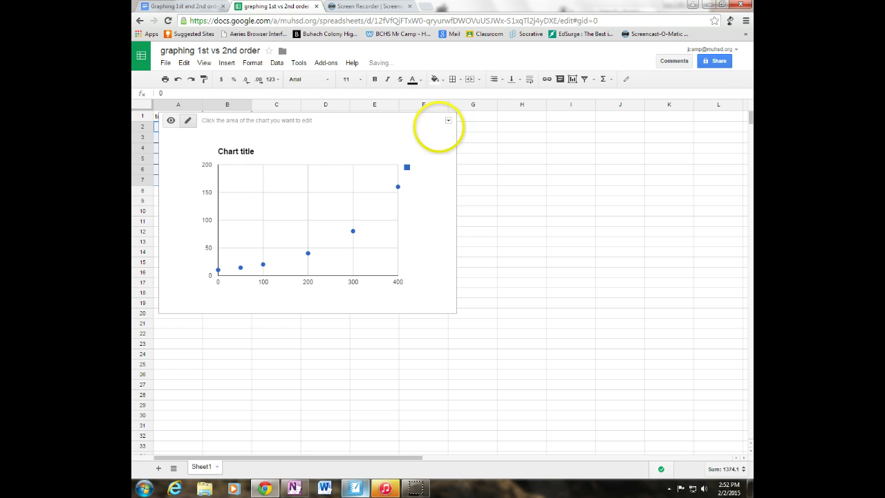
- Open the new scatter chart for advanced editing and set its title to 1/[N2O5]
click(449, 120)
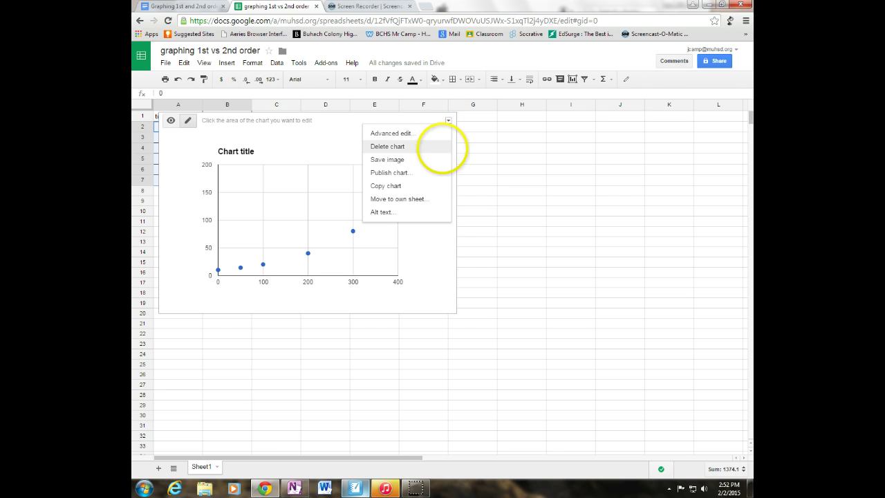
click(443, 133)
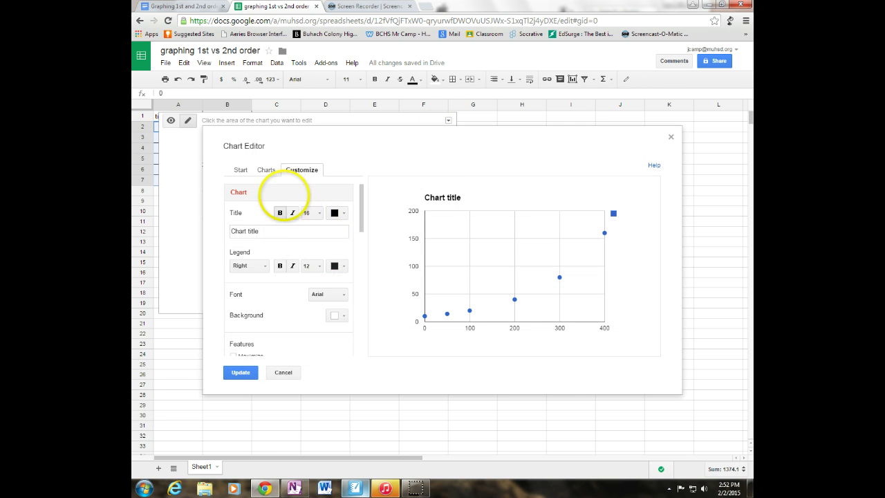
click(264, 232)
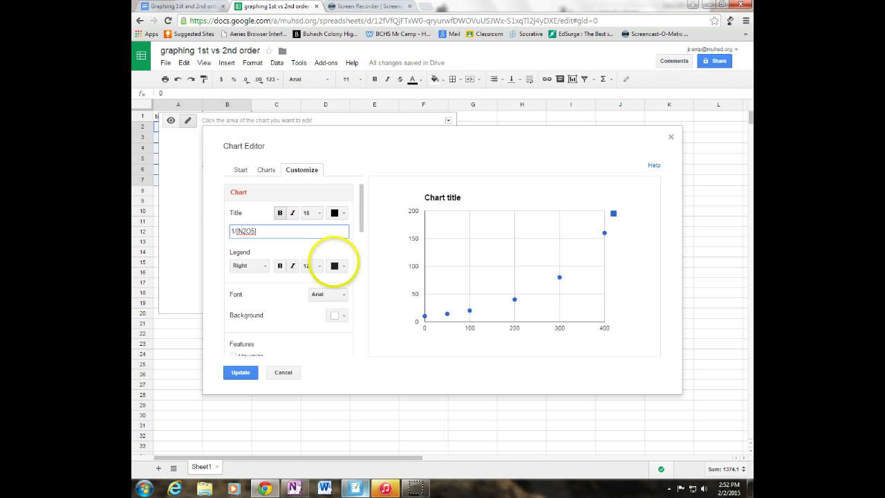
- Title the chart's horizontal axis "time (s)" and its left vertical axis "1/[N2O5]"
scroll(332, 261, down, 2)
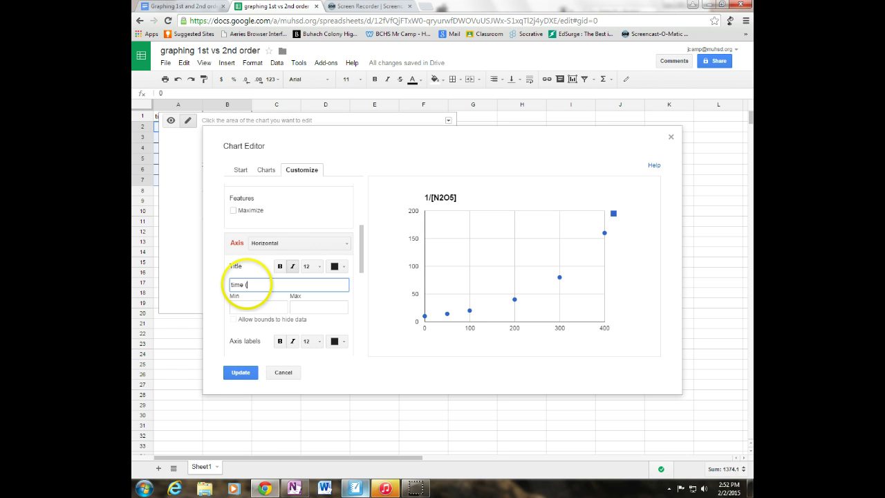
text())
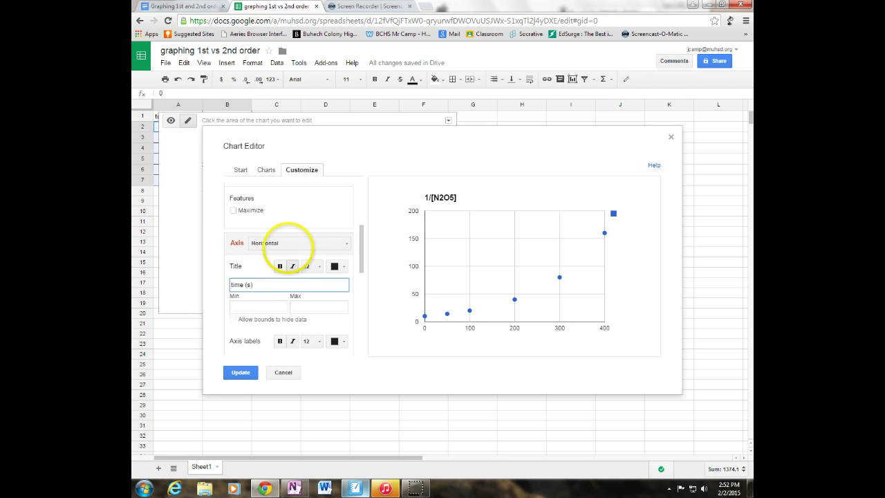
click(291, 242)
click(274, 273)
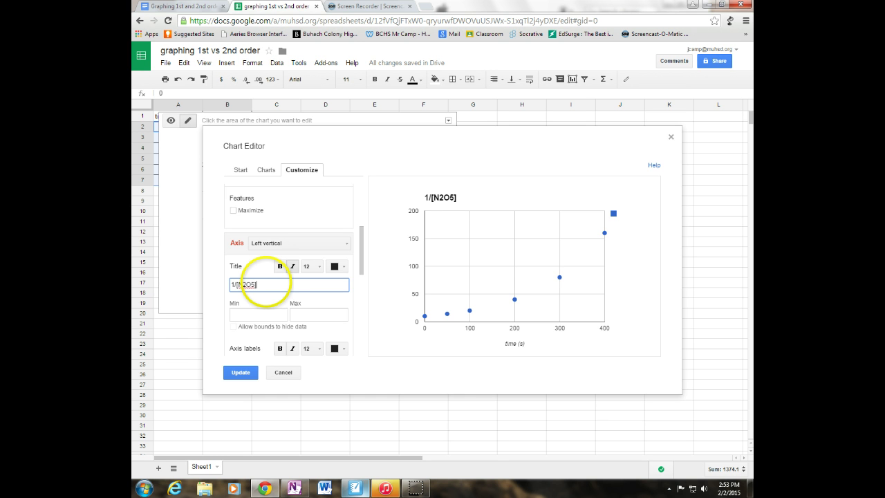
- Add a linear trendline to Data series 1 and update the 1/[N2O5] chart
drag(360, 250, 360, 330)
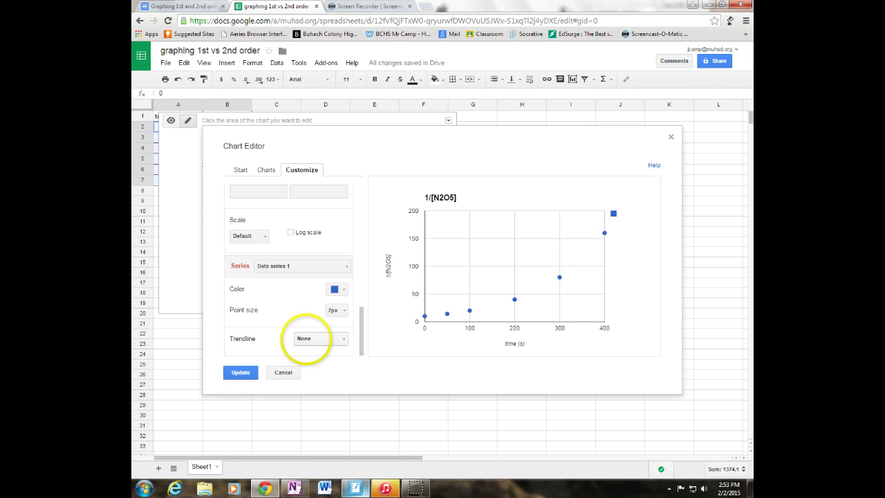
click(306, 338)
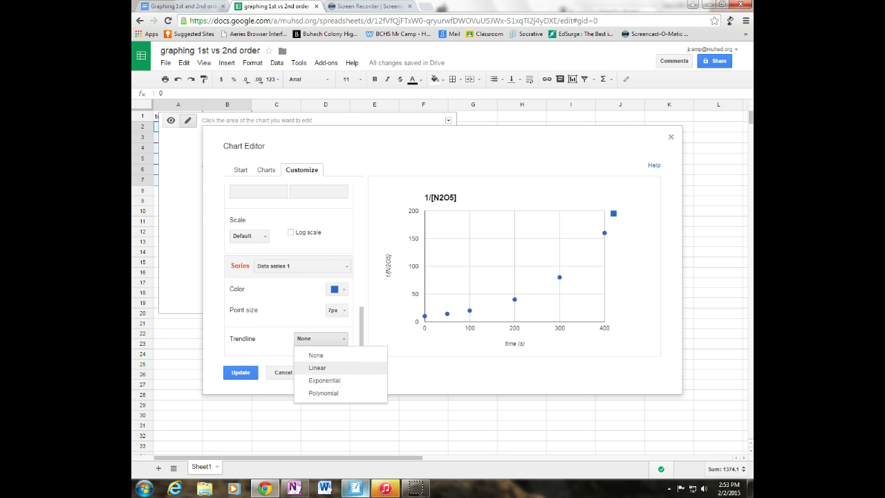
click(317, 367)
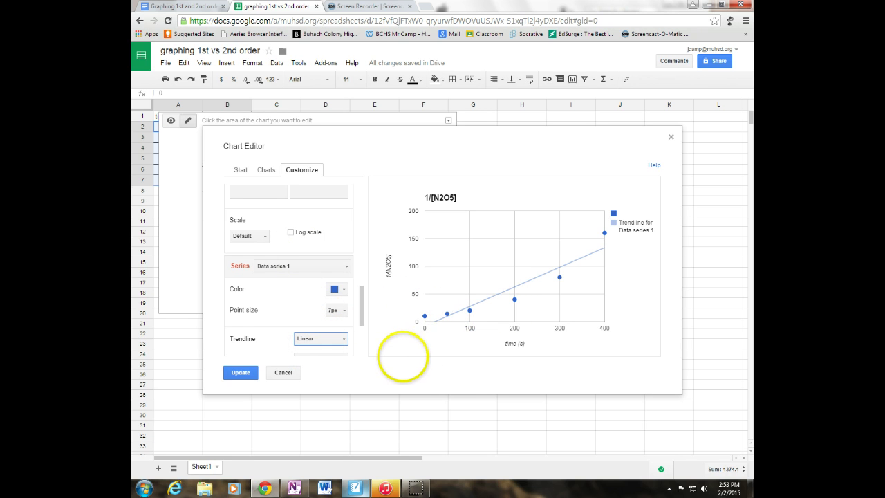
mouse_move(436, 314)
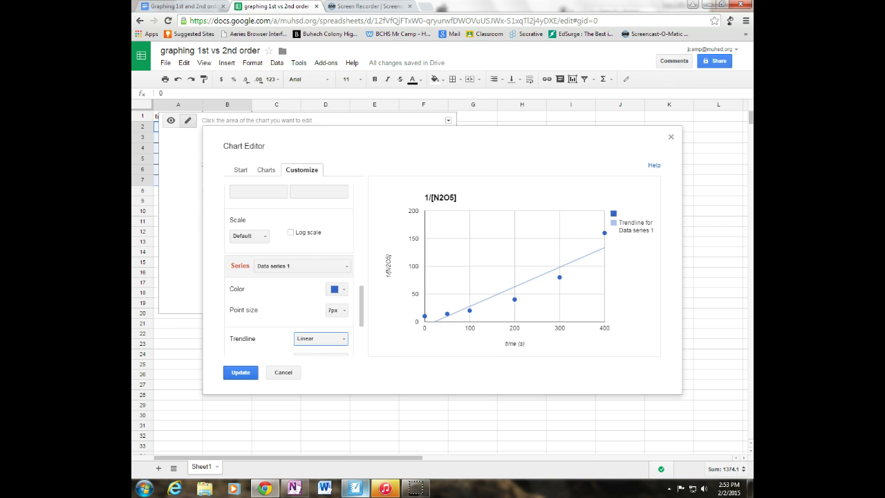
click(240, 372)
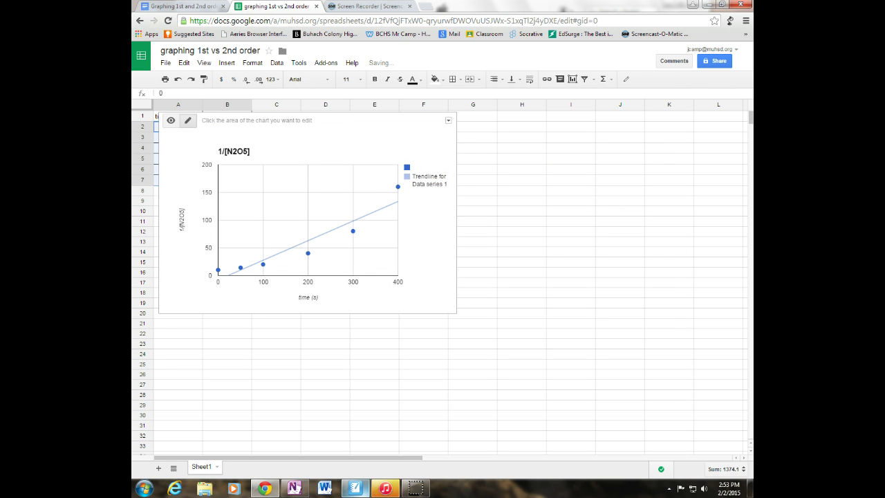
- Copy the 1/[N2O5] chart and paste it below the ln[N2o5] vs time chart in the "Graphing 1st and 2nd order rxns" document
click(449, 120)
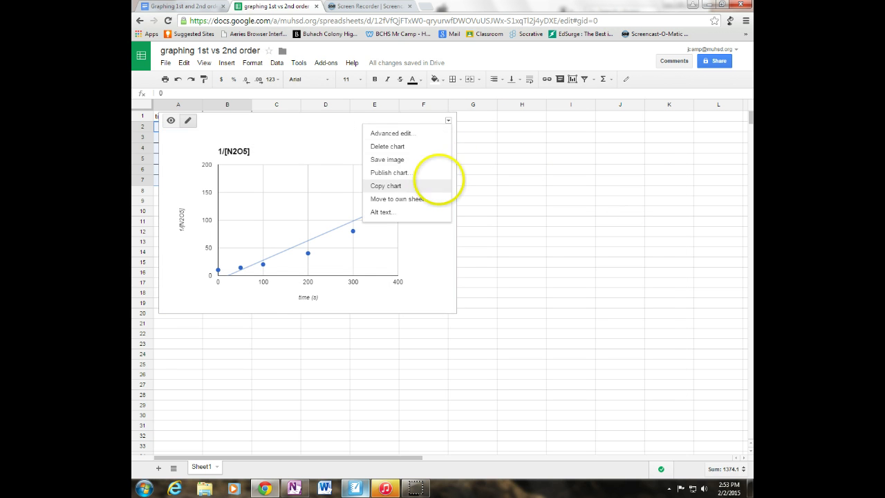
click(439, 180)
click(180, 7)
scroll(478, 351, down, 2)
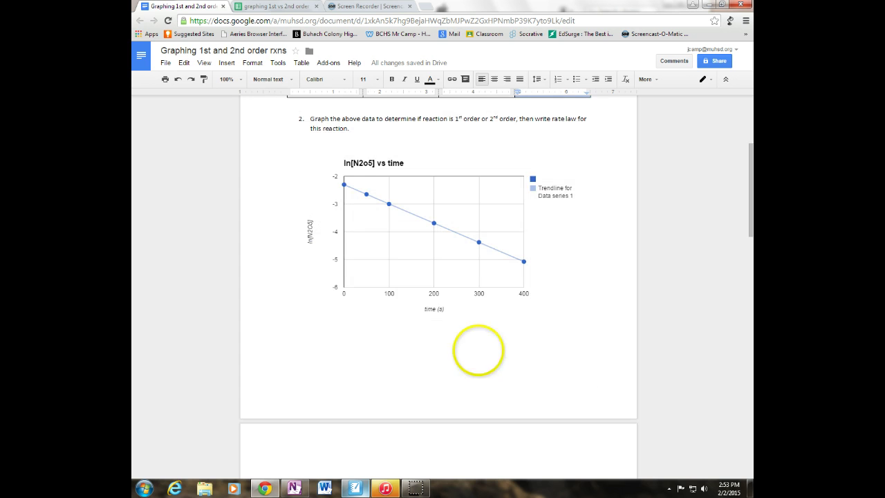
click(498, 354)
click(462, 374)
right_click(425, 372)
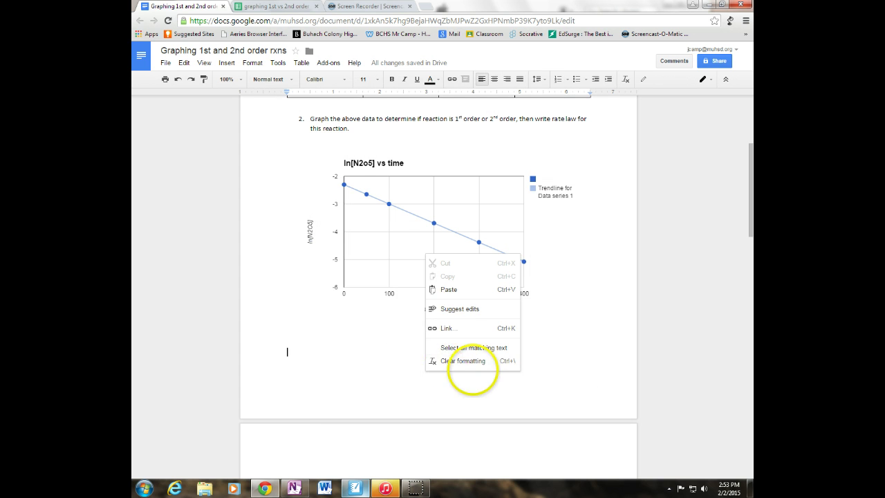
click(450, 290)
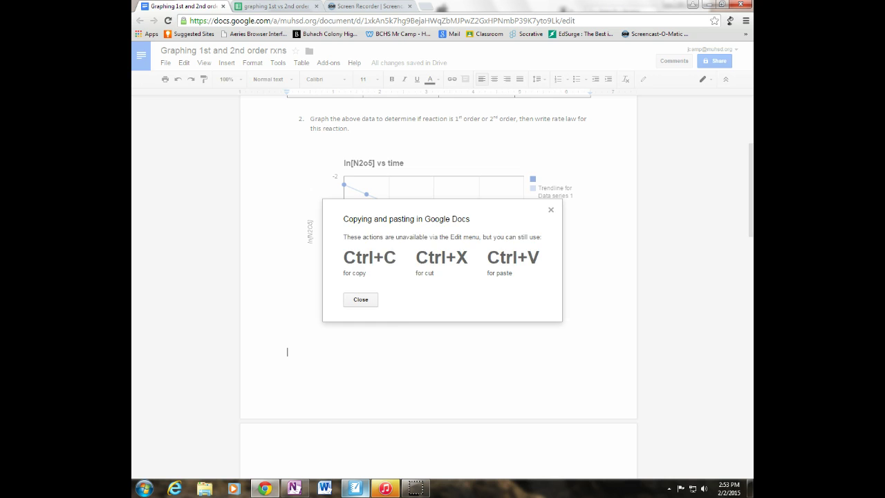
key(ctrl+v)
scroll(752, 367, down, 2)
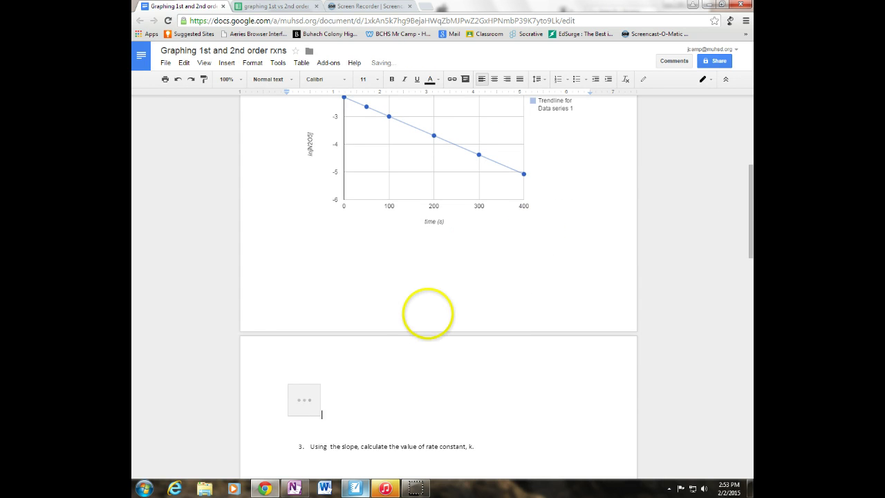
- Compare how well the points follow the trendline in the ln[N2o5] vs time and 1/[N2O5] charts, and review the results table
scroll(329, 362, up, 2)
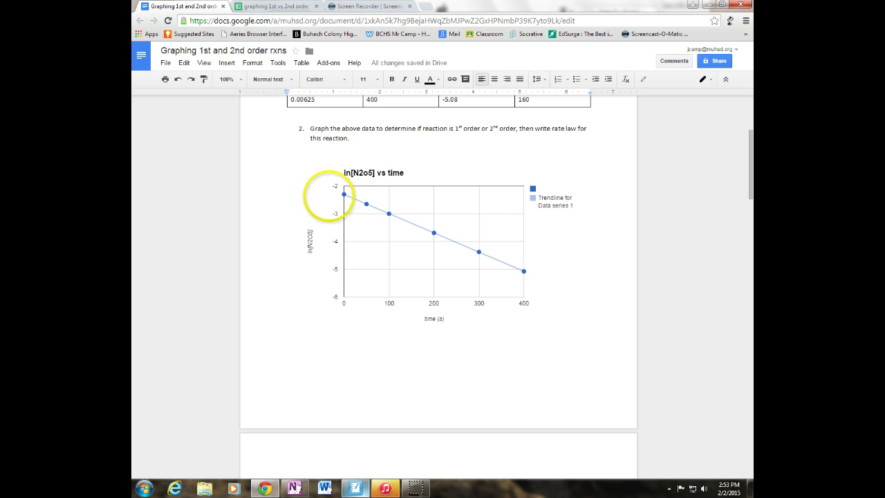
scroll(603, 306, down, 5)
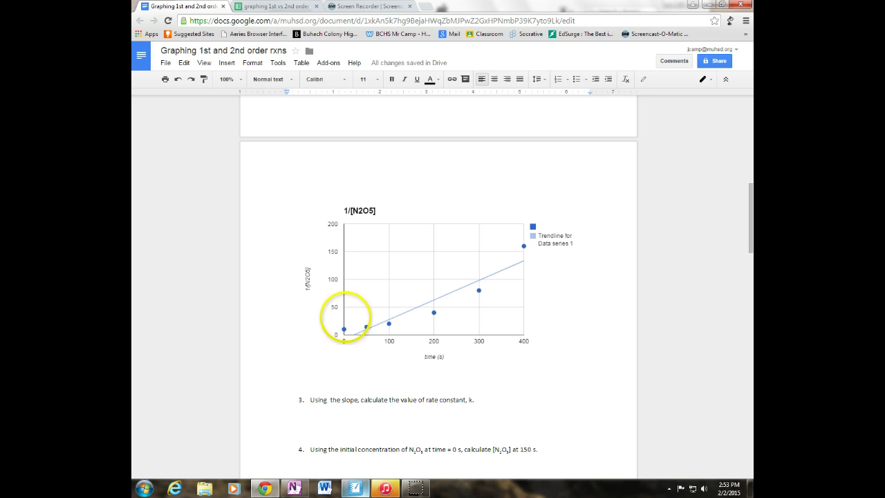
scroll(512, 277, up, 5)
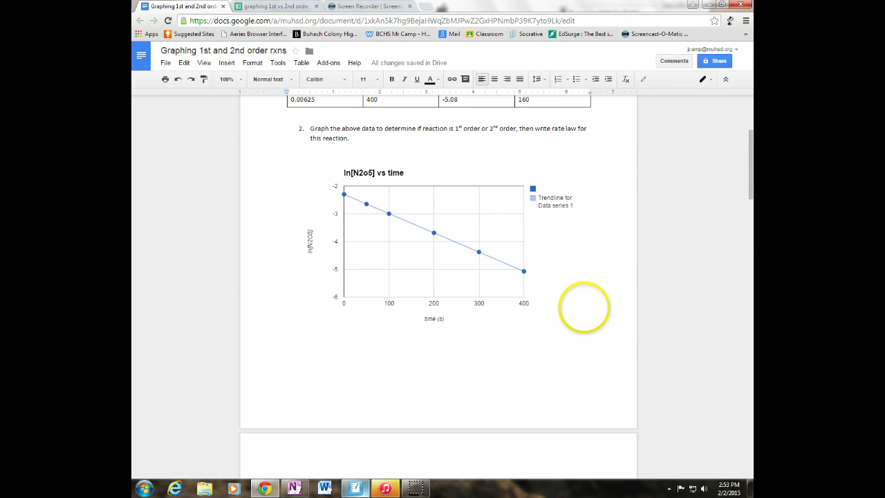
scroll(581, 304, down, 3)
scroll(581, 301, down, 3)
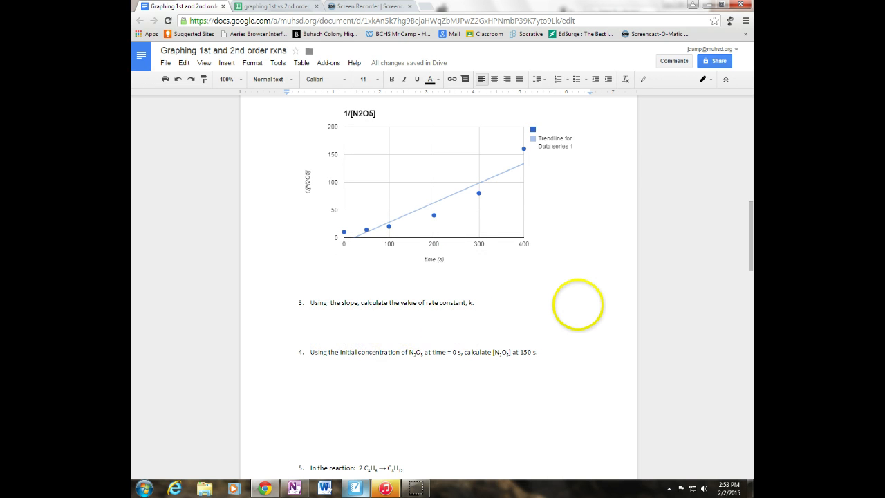
scroll(573, 305, up, 5)
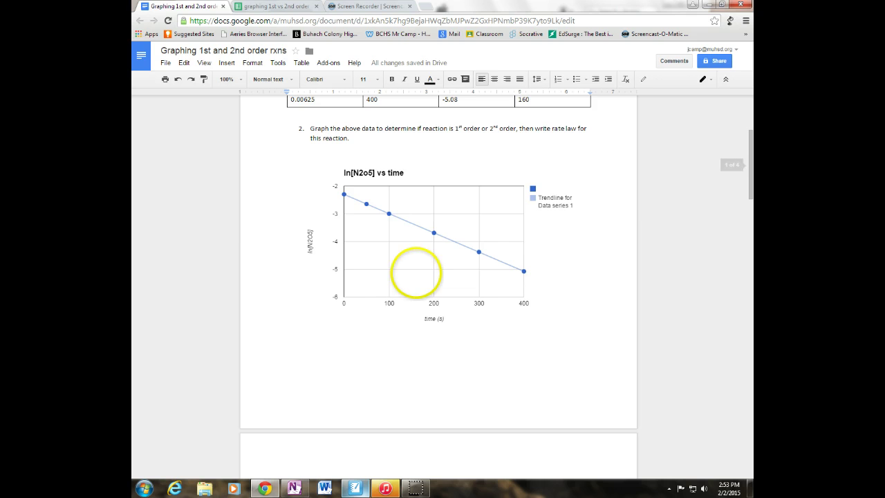
scroll(401, 262, up, 2)
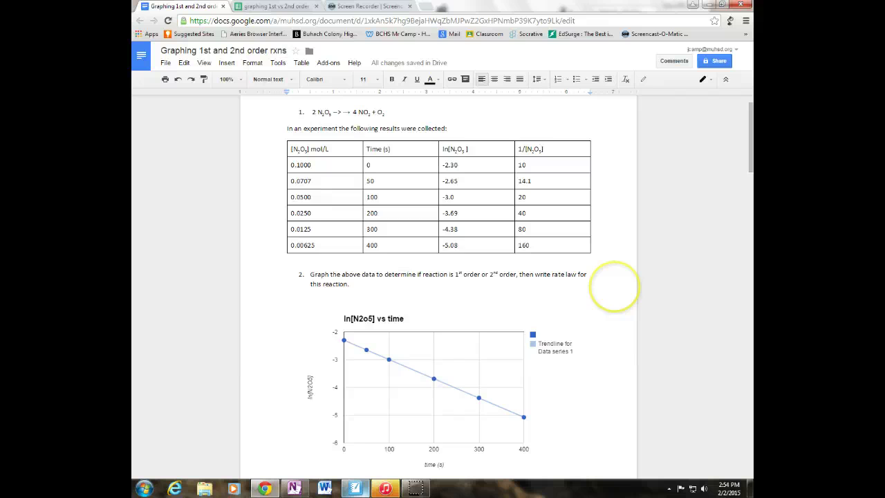
scroll(614, 286, down, 1)
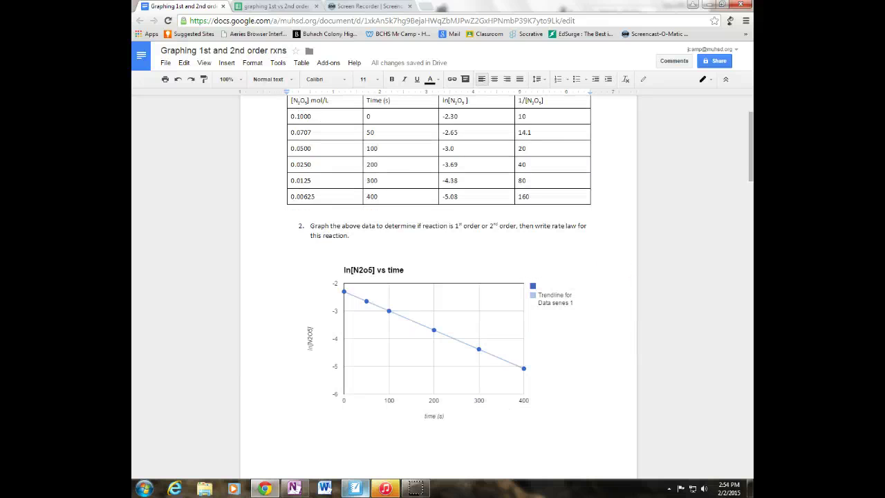
- Insert a page break in the blank space below question 4 to start question 5 on a new page
scroll(471, 339, down, 7)
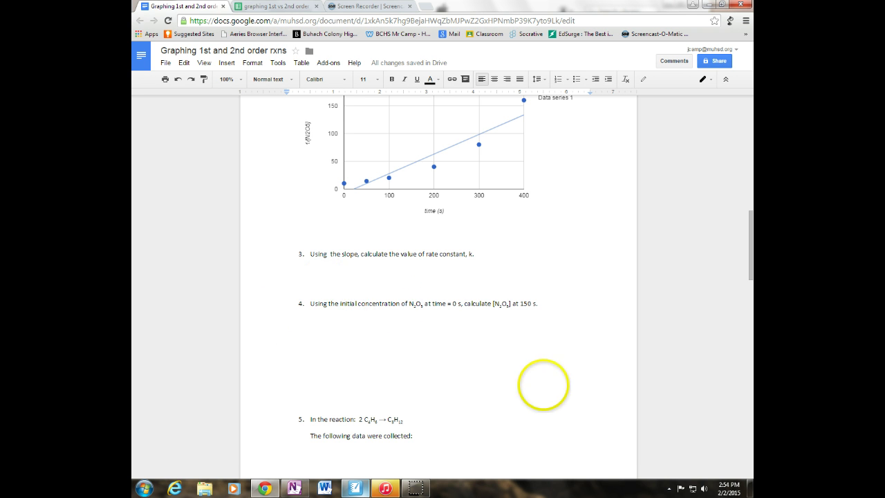
click(362, 340)
key(ctrl+Return)
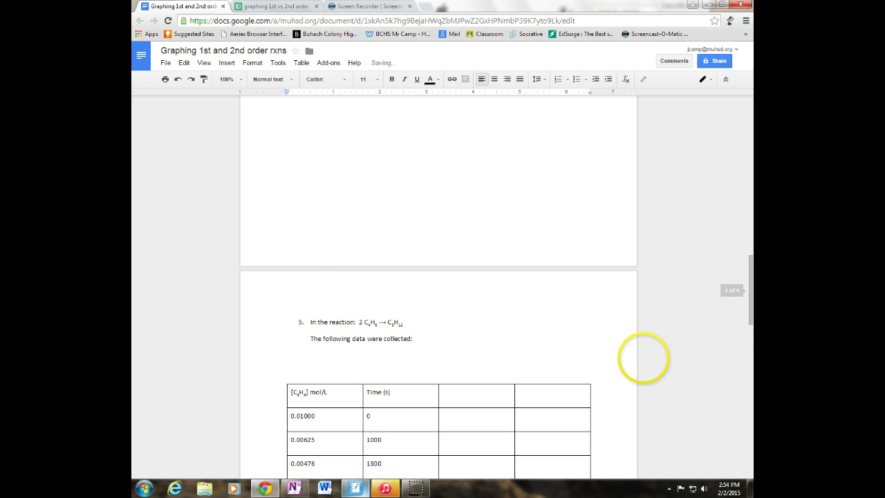
- Label the two empty column headers of question 5's data table ln[C4H6] and 1/[C4H6], reusing the formula from the first header
scroll(643, 358, down, 3)
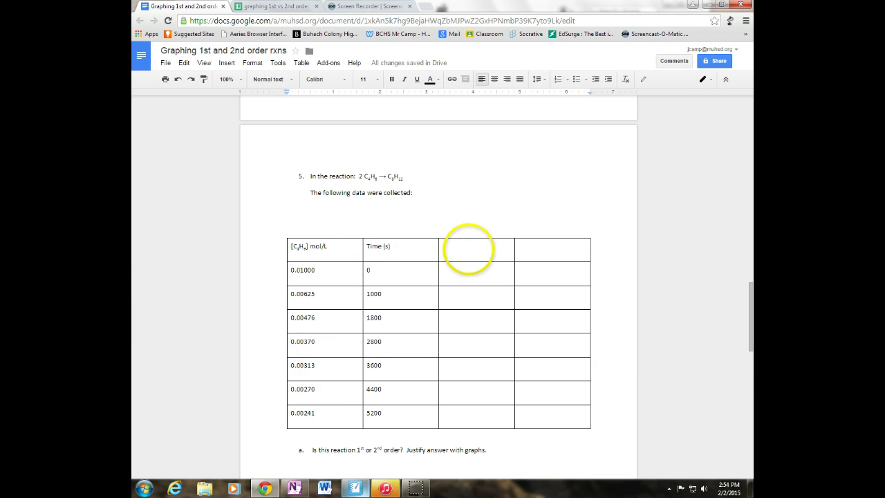
click(444, 246)
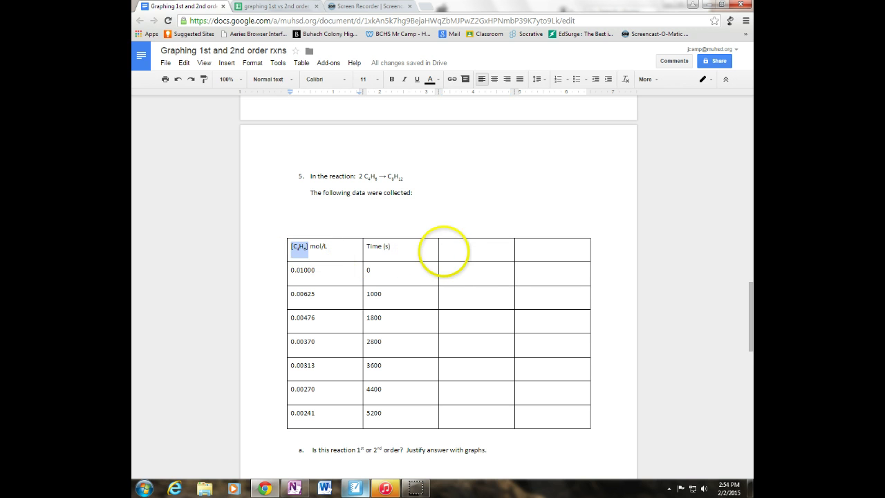
click(465, 242)
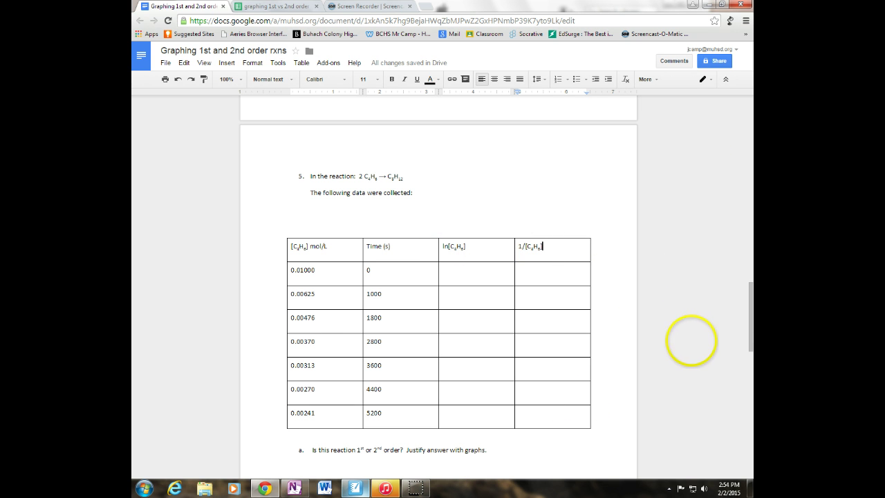
scroll(691, 339, down, 4)
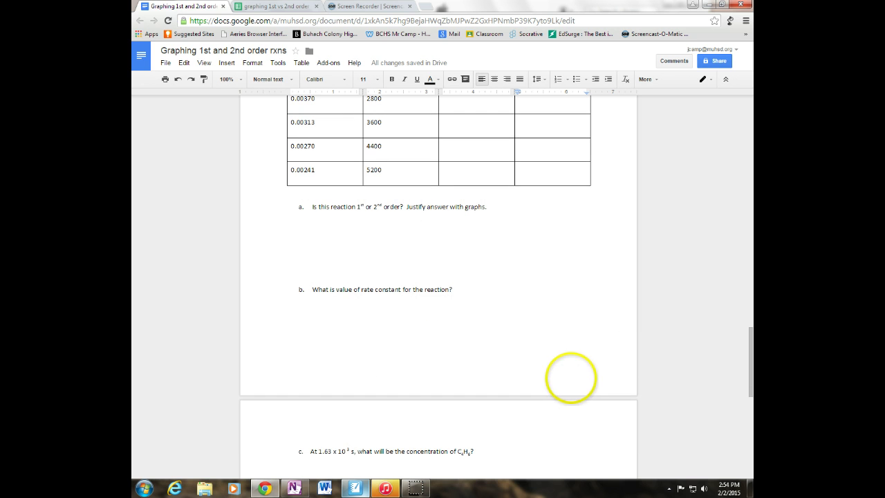
scroll(438, 287, up, 10)
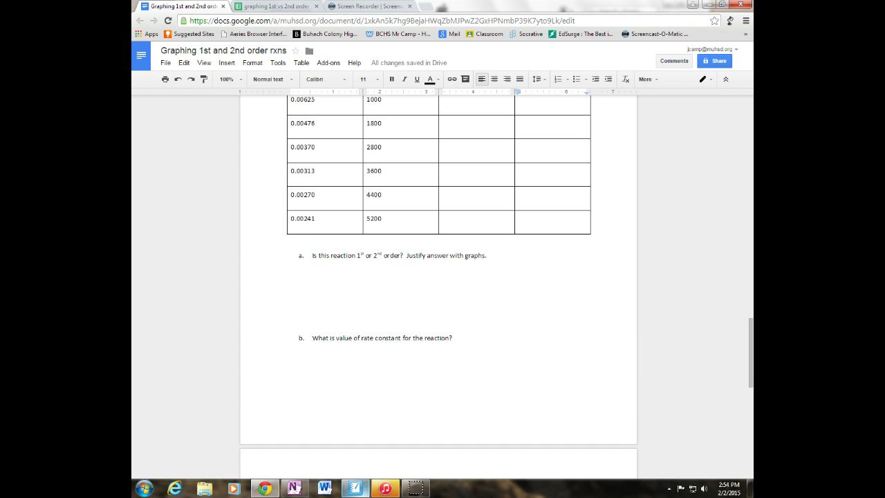
scroll(563, 379, up, 2)
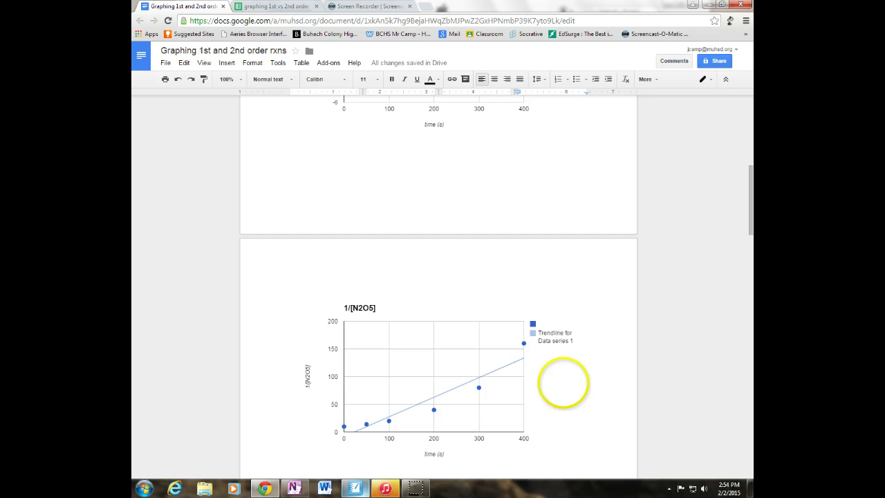
click(359, 7)
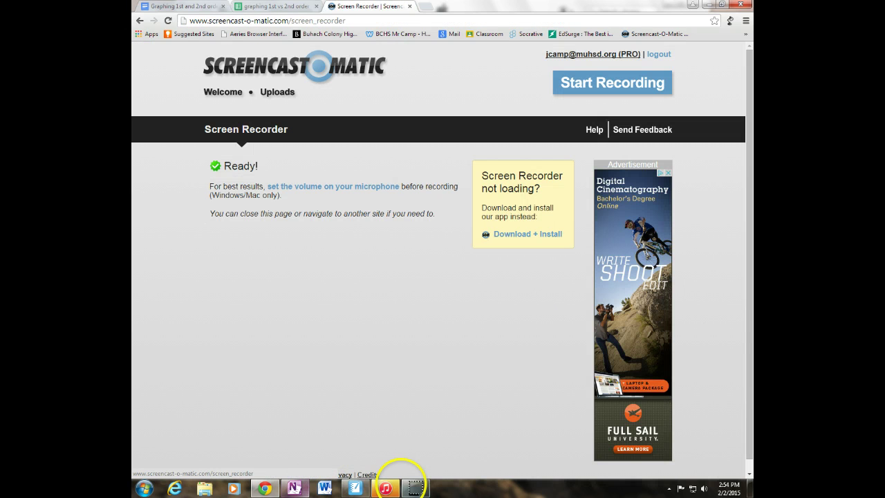